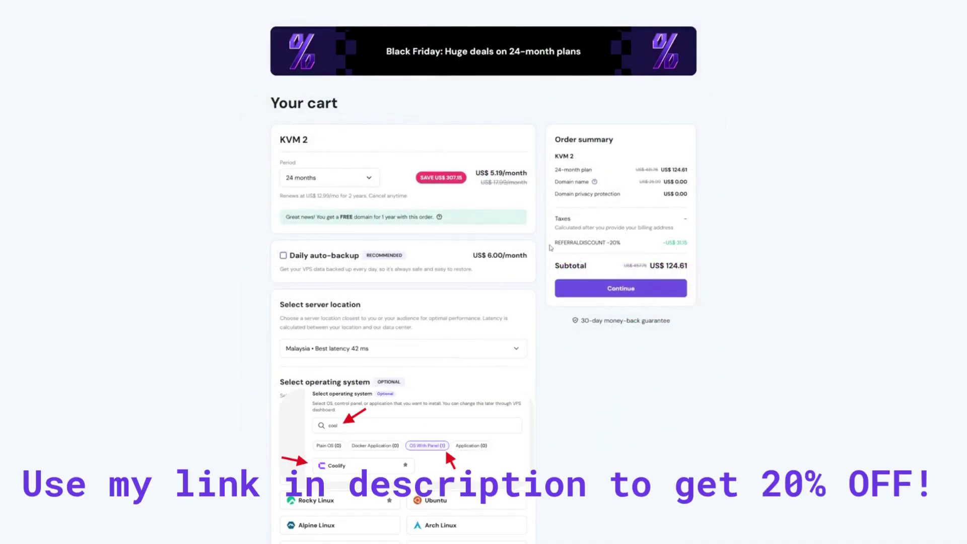
# Confirm Coolify as the KVM 2 server's operating system and proceed to checkout.
pyautogui.moveTo(554, 242); pyautogui.dragTo(685, 241)
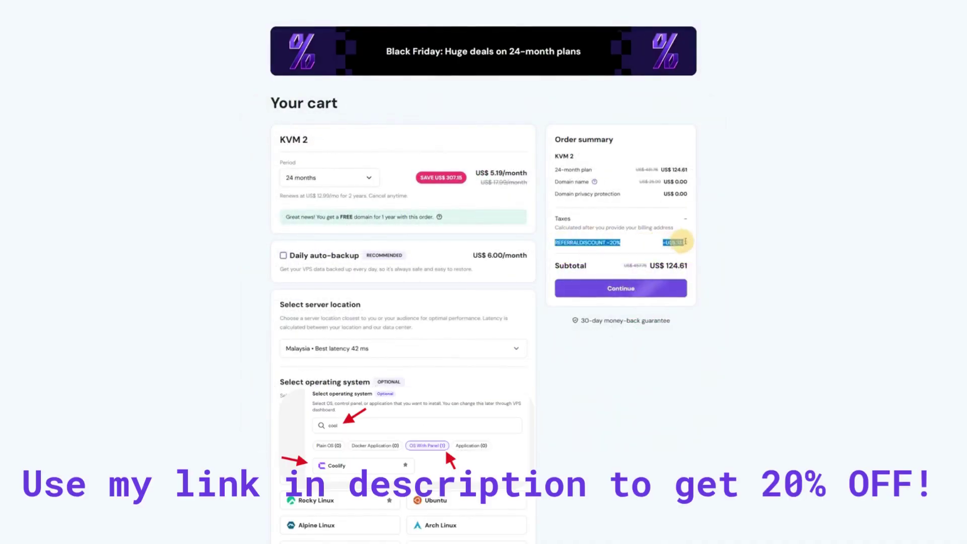
pyautogui.click(762, 237)
pyautogui.scroll(-2, 762, 238)
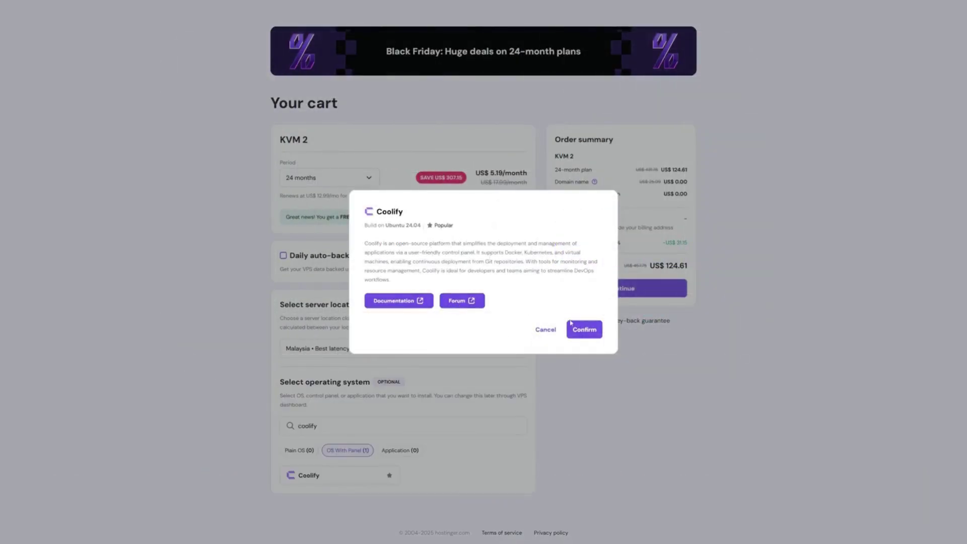
pyautogui.click(584, 330)
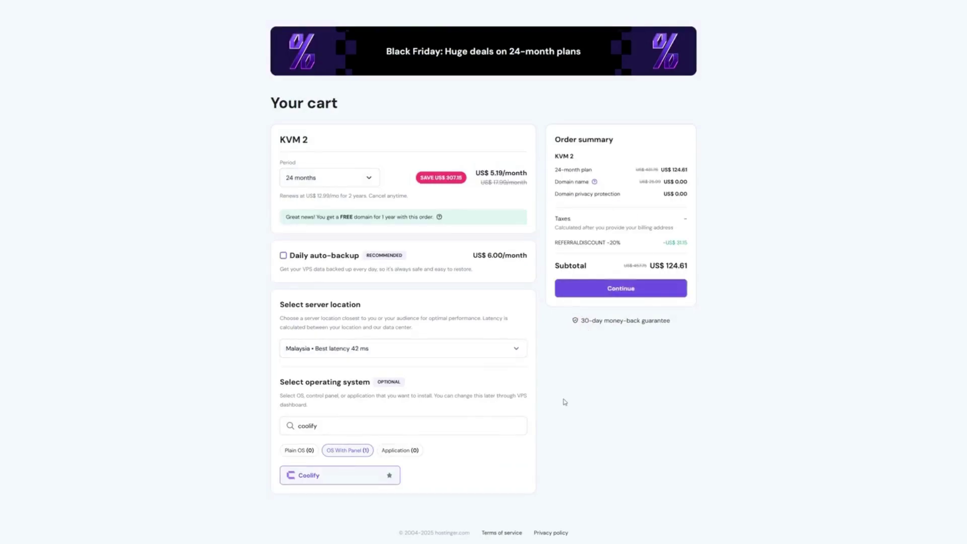
pyautogui.click(607, 298)
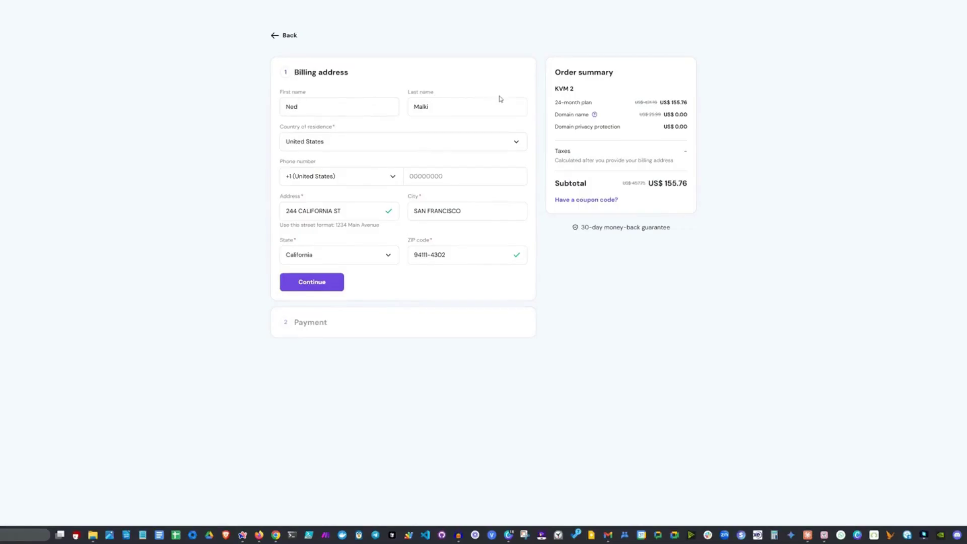
# Submit the billing address without saving it in the browser, and skip the malware scanner add-on.
pyautogui.click(338, 284)
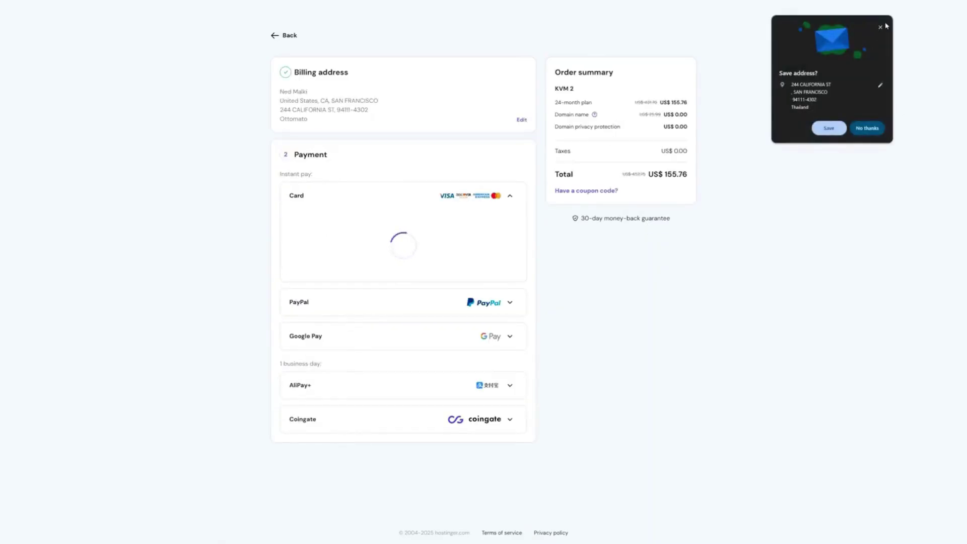
pyautogui.click(871, 132)
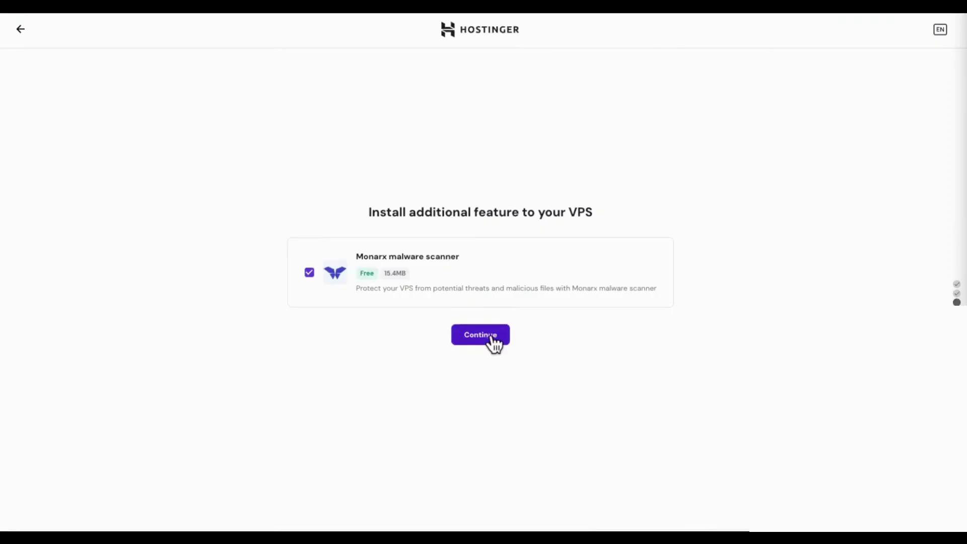
pyautogui.click(481, 335)
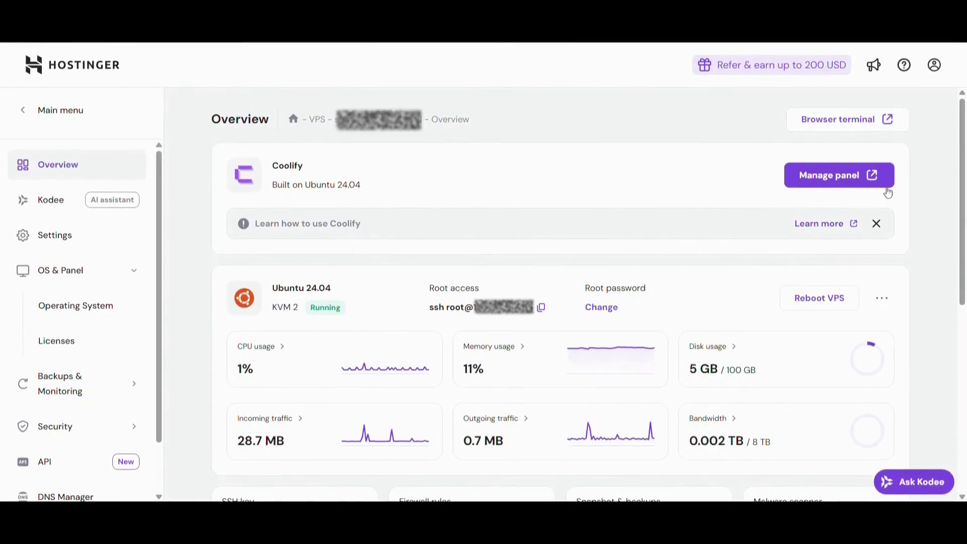
# Open the VPS's Coolify panel and register the root admin account with name, email and password.
pyautogui.click(841, 183)
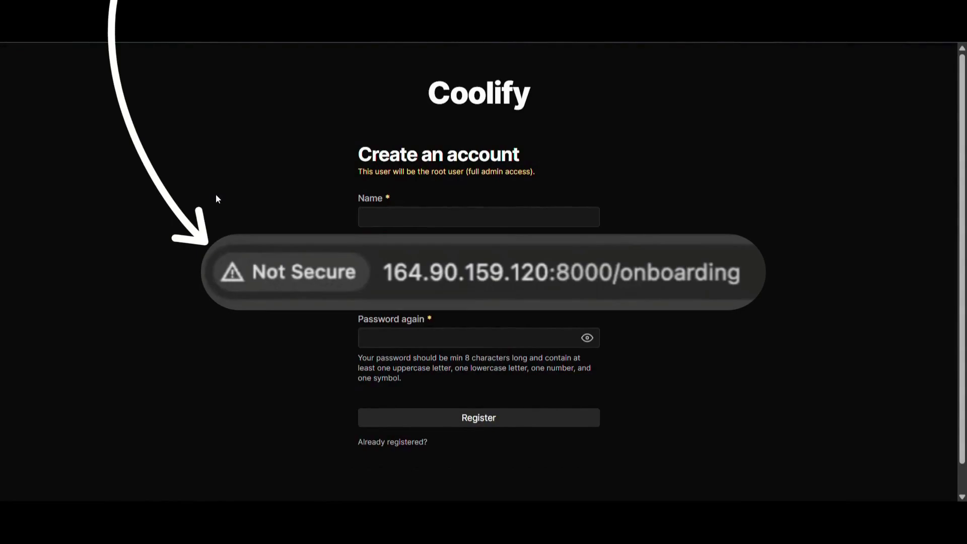
pyautogui.click(404, 217)
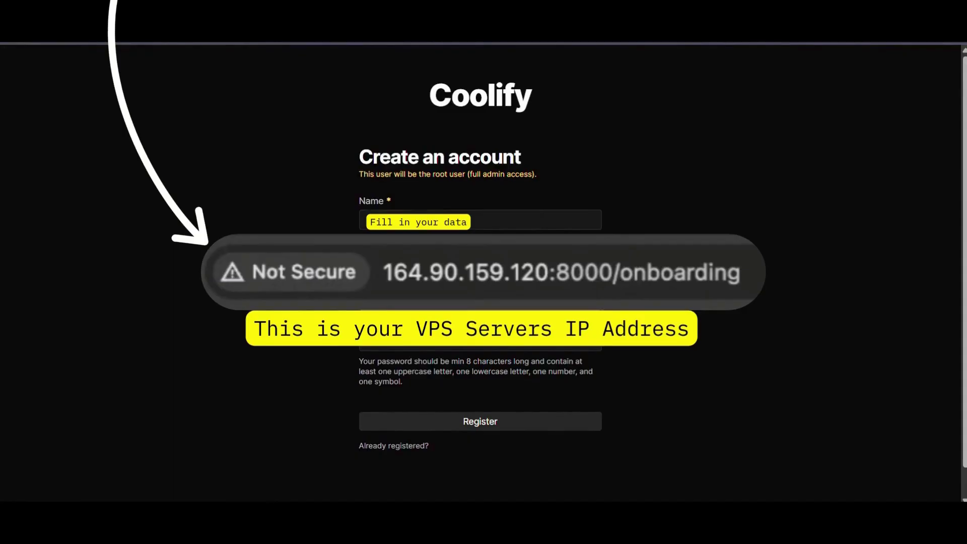
pyautogui.click(459, 339)
pyautogui.hotkey('ctrl', 'v')
pyautogui.click(270, 360)
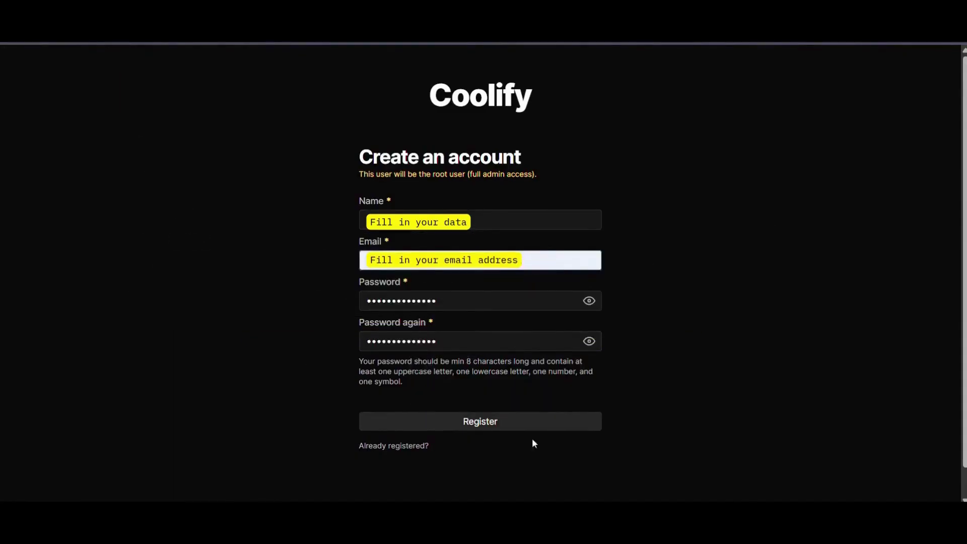
pyautogui.click(485, 426)
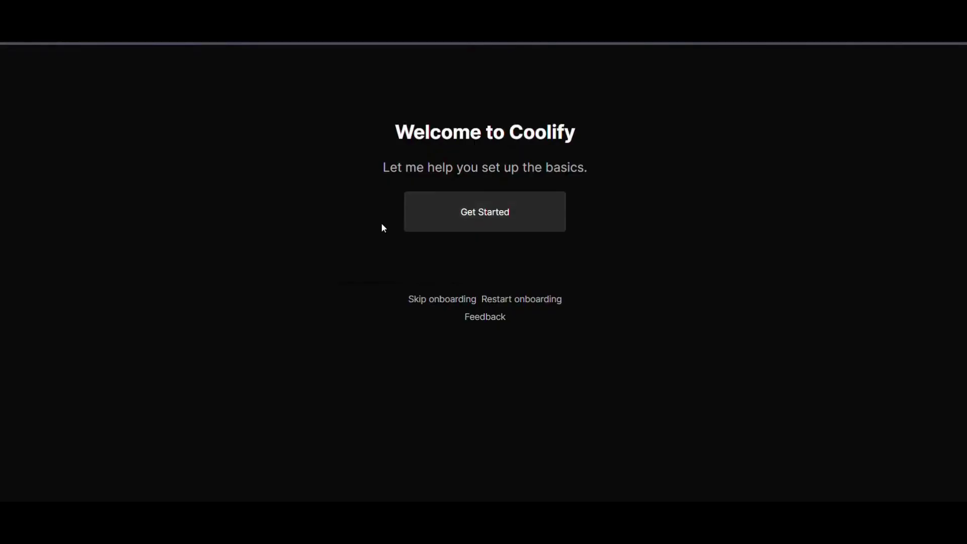
# Get started in Coolify and skip onboarding to reach the dashboard.
pyautogui.click(443, 214)
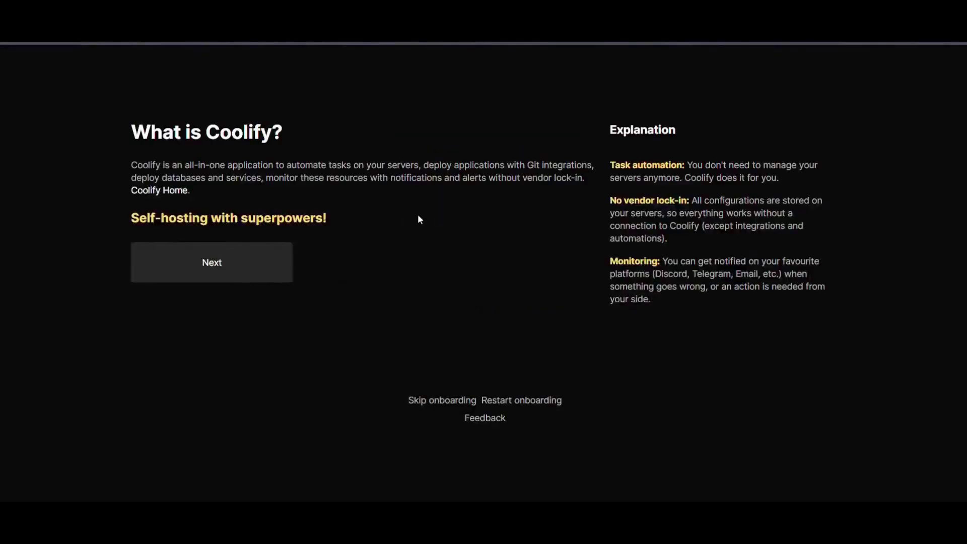
pyautogui.click(448, 401)
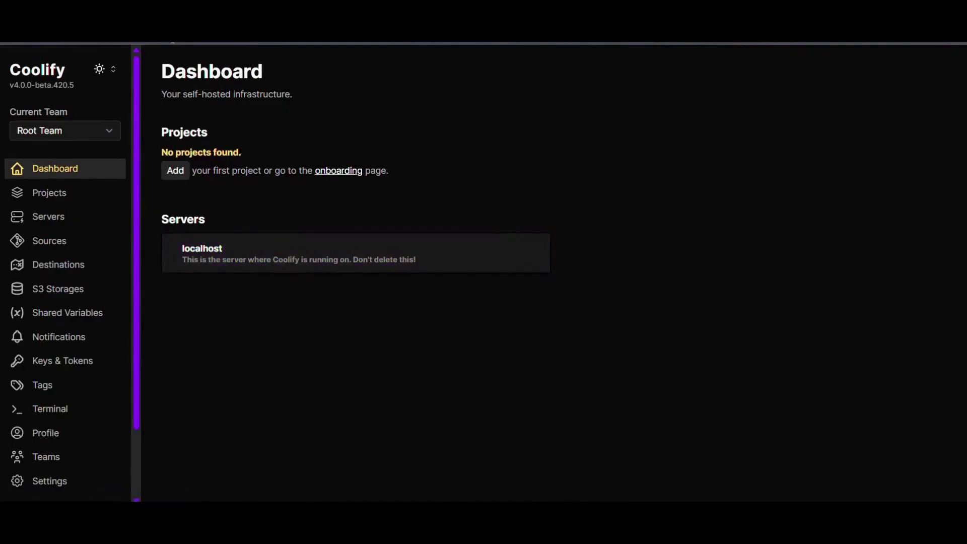
pyautogui.scroll(-2, 48, 403)
# Enter the instance subdomain and name in Coolify Settings, save, and dismiss the DNS validation error.
pyautogui.click(48, 403)
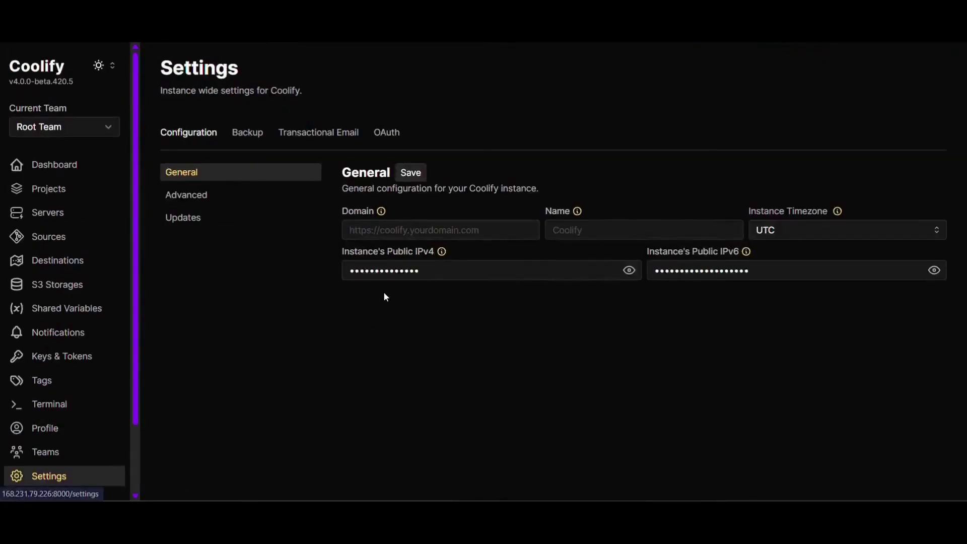
pyautogui.click(388, 229)
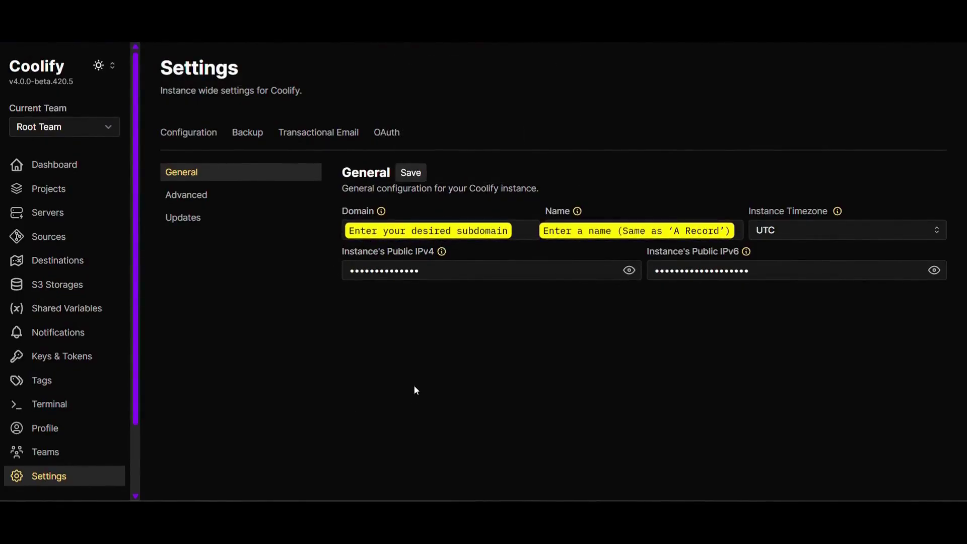
pyautogui.click(411, 173)
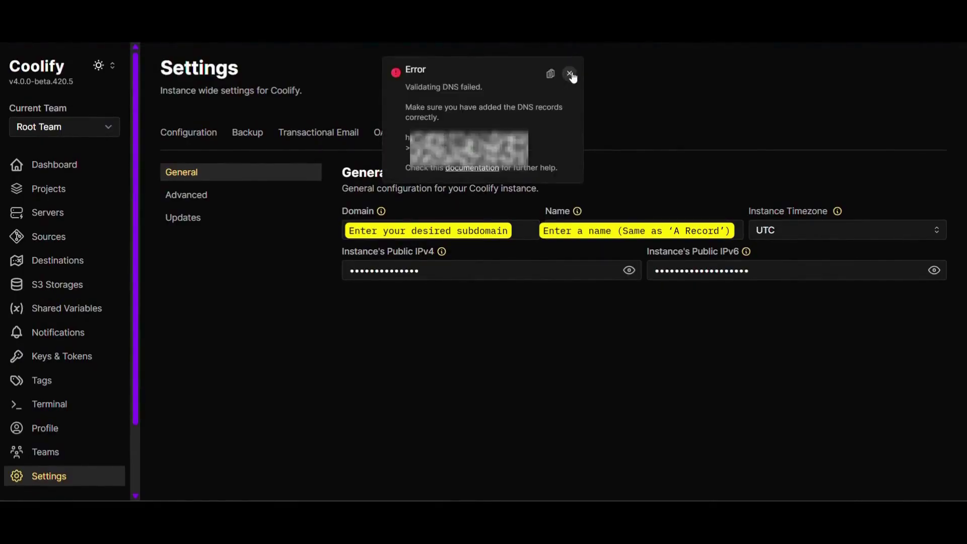
pyautogui.click(570, 74)
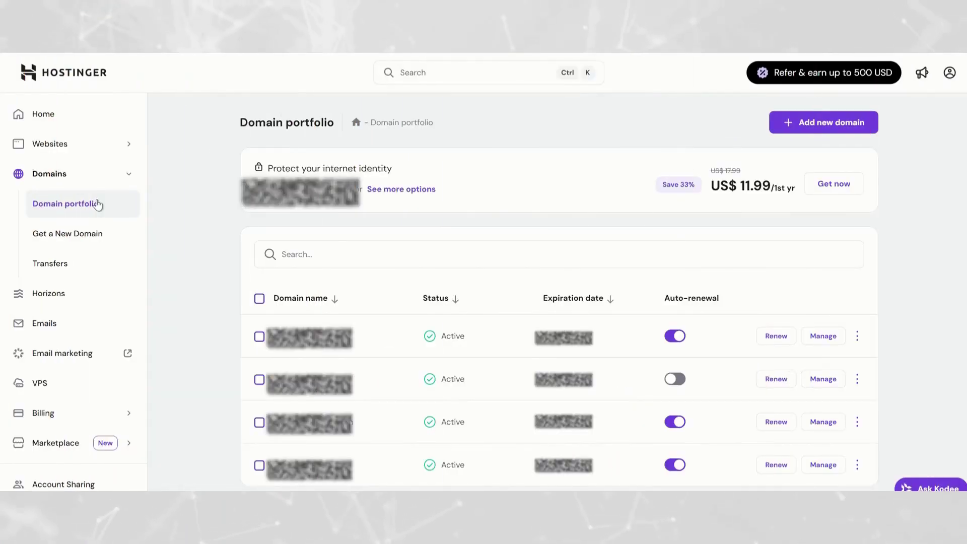
# In the second domain's DNS management, add an A record named cloud with TTL 600.
pyautogui.scroll(-5, 751, 372)
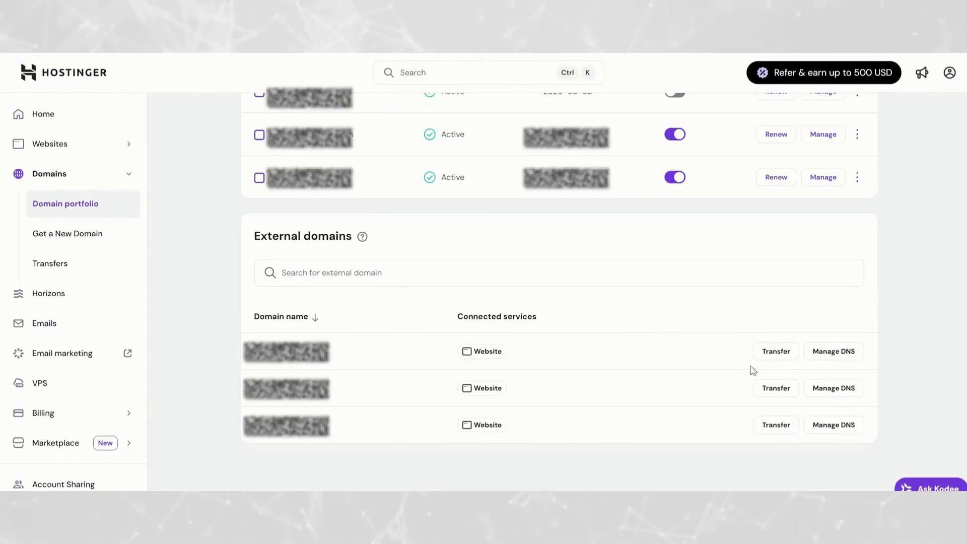
pyautogui.click(835, 395)
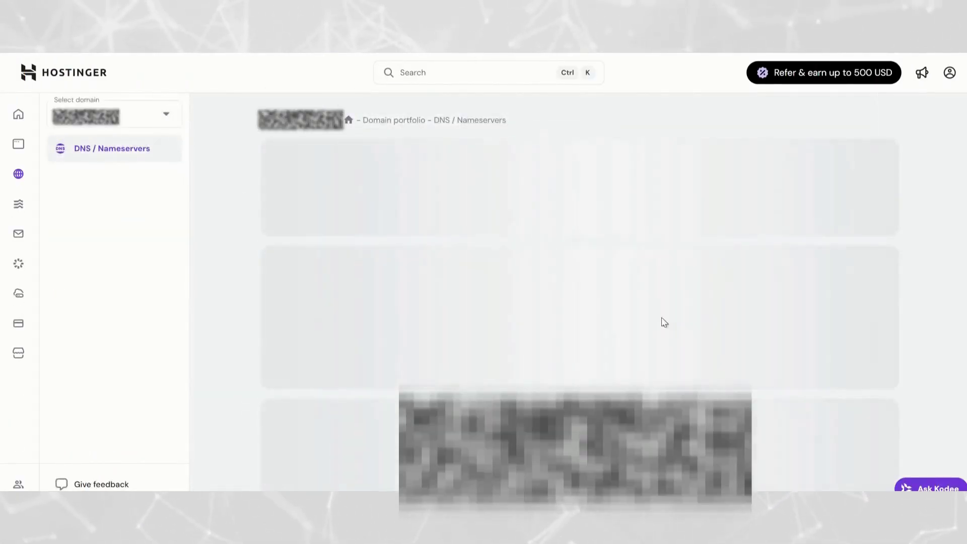
pyautogui.scroll(-6, 395, 274)
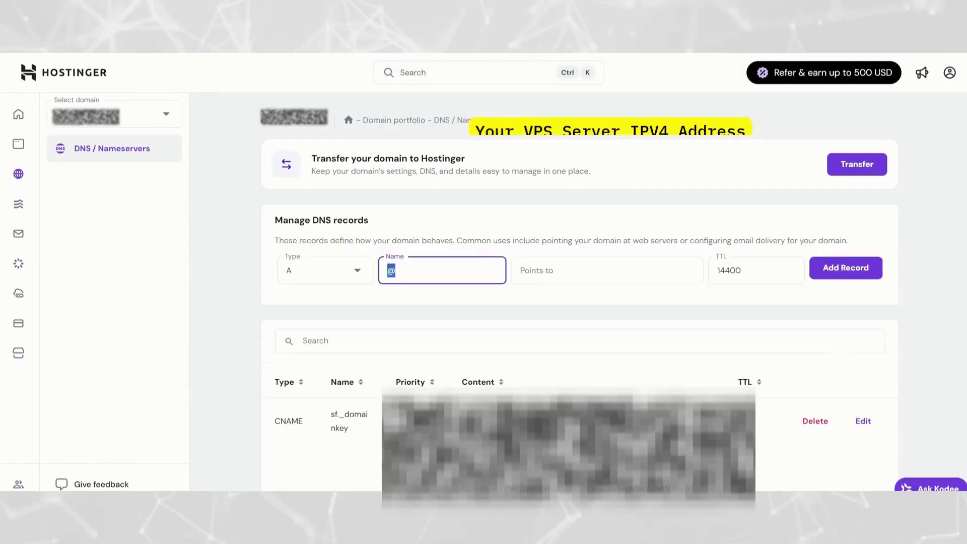
pyautogui.write('cloud')
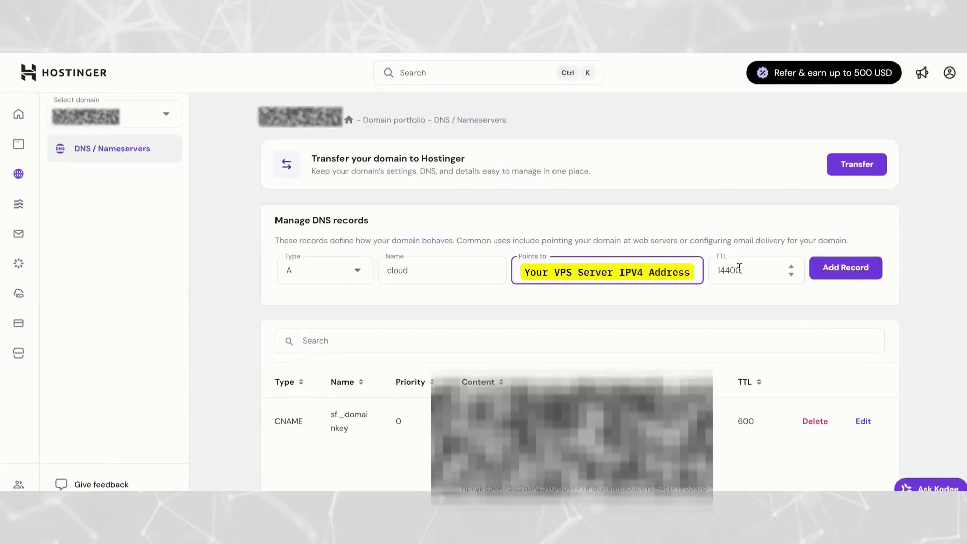
pyautogui.click(745, 270)
pyautogui.doubleClick(745, 270)
pyautogui.write('600')
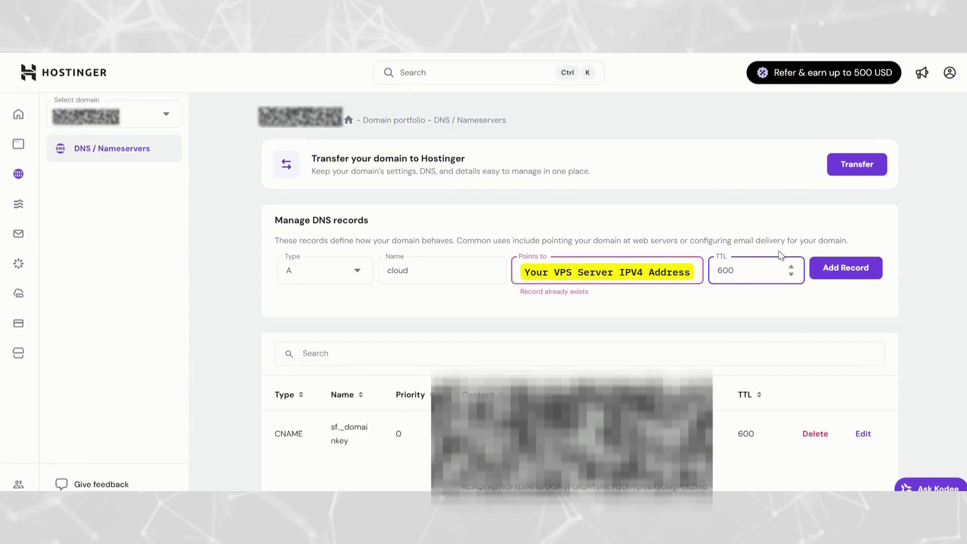
pyautogui.click(650, 335)
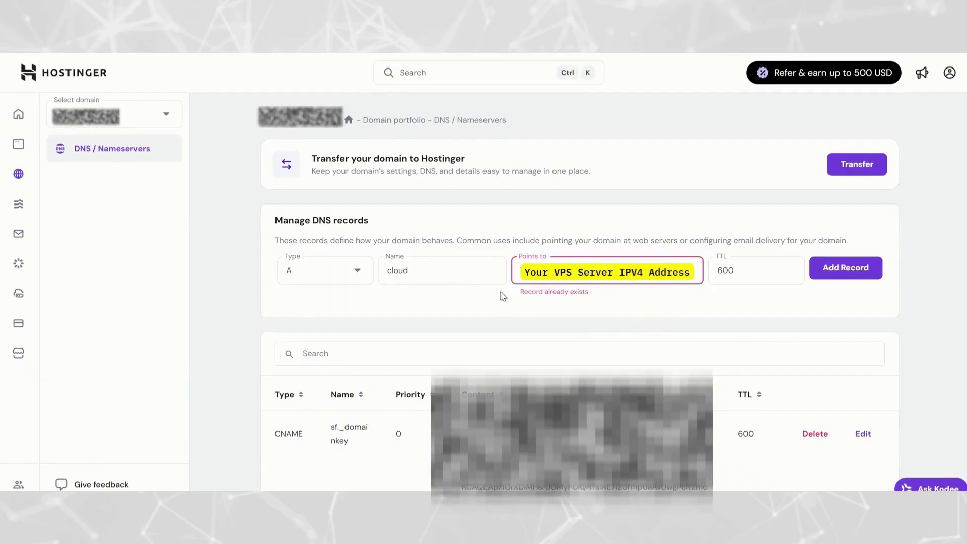
# Rename the A record to *.apps and edit its TTL.
pyautogui.doubleClick(403, 270)
pyautogui.write('*')
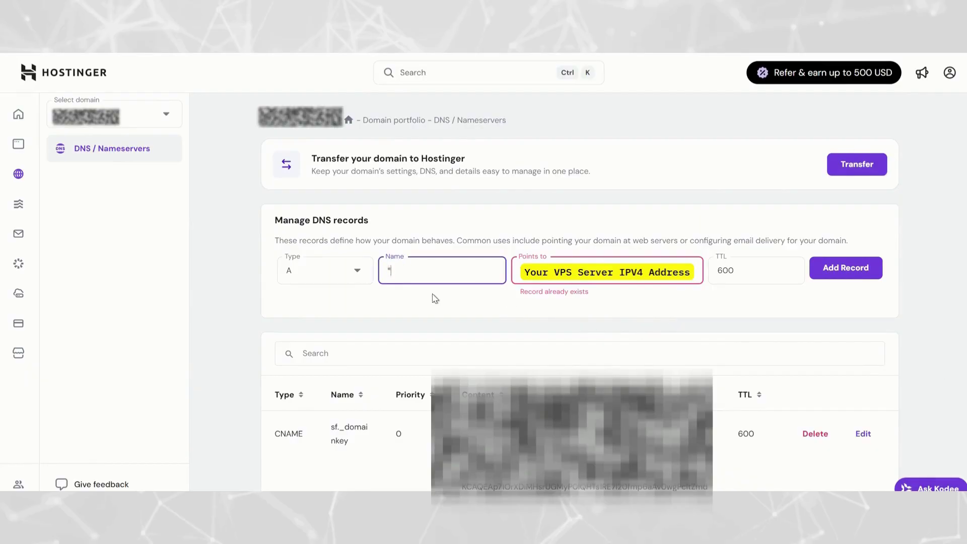
pyautogui.moveTo(520, 291); pyautogui.dragTo(524, 292)
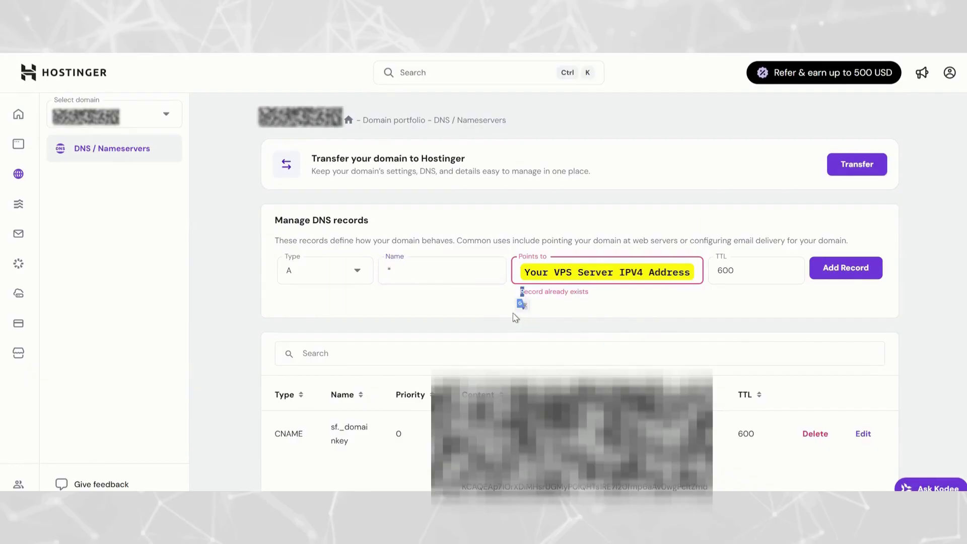
pyautogui.click(475, 274)
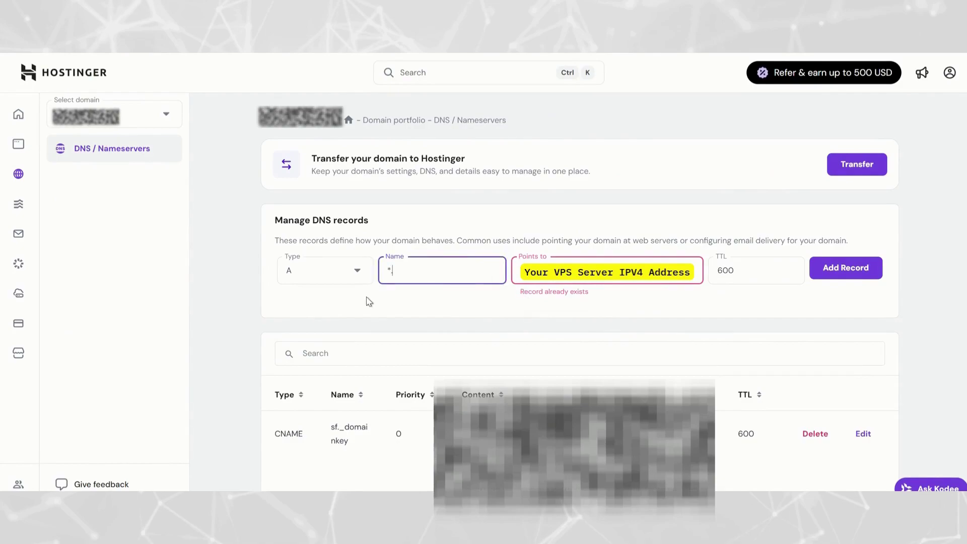
pyautogui.write('.apps')
pyautogui.click(481, 317)
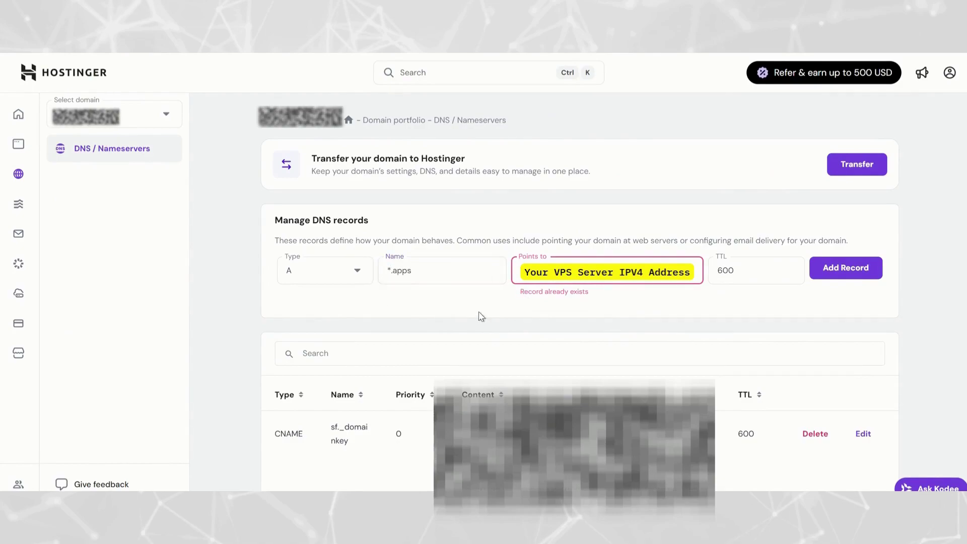
pyautogui.click(756, 262)
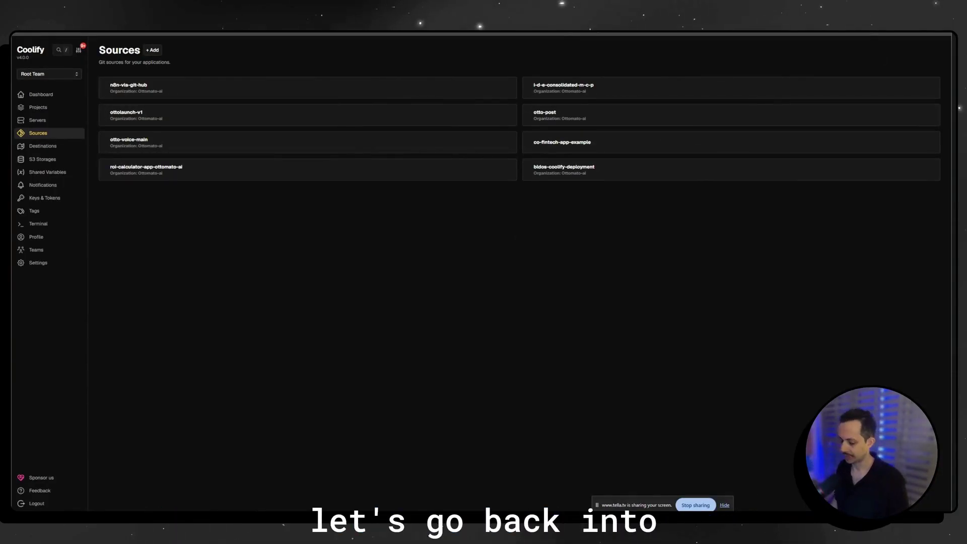
# Start adding a new GitHub App source from Coolify's Sources page.
pyautogui.click(724, 505)
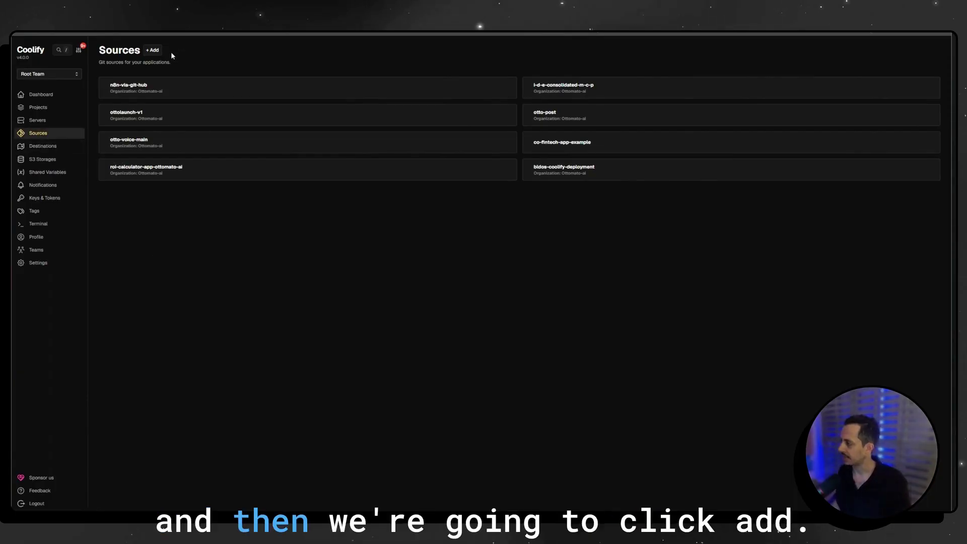
pyautogui.click(154, 51)
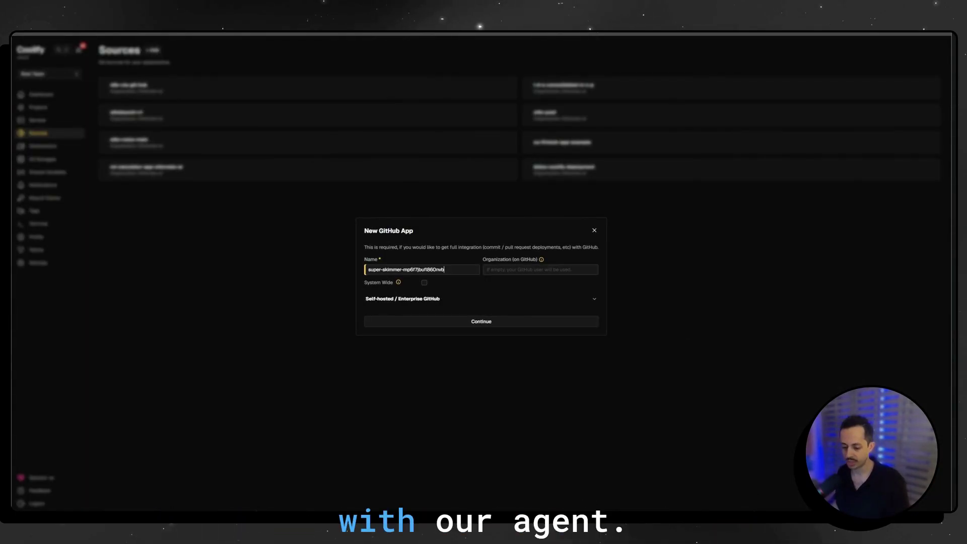
pyautogui.click(779, 484)
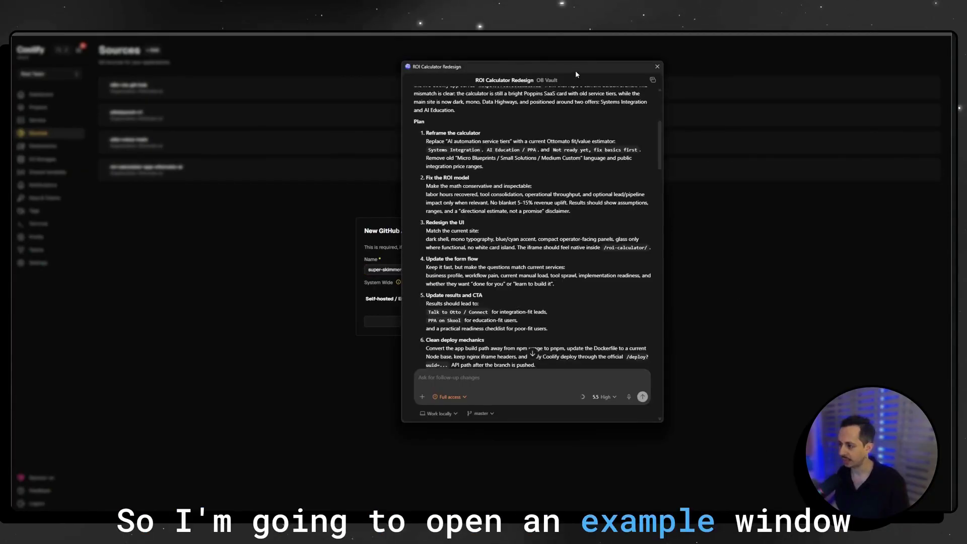
# Review the ROI Calculator Redesign plan in the Codex chat, then close the chat.
pyautogui.moveTo(575, 70); pyautogui.dragTo(784, 92)
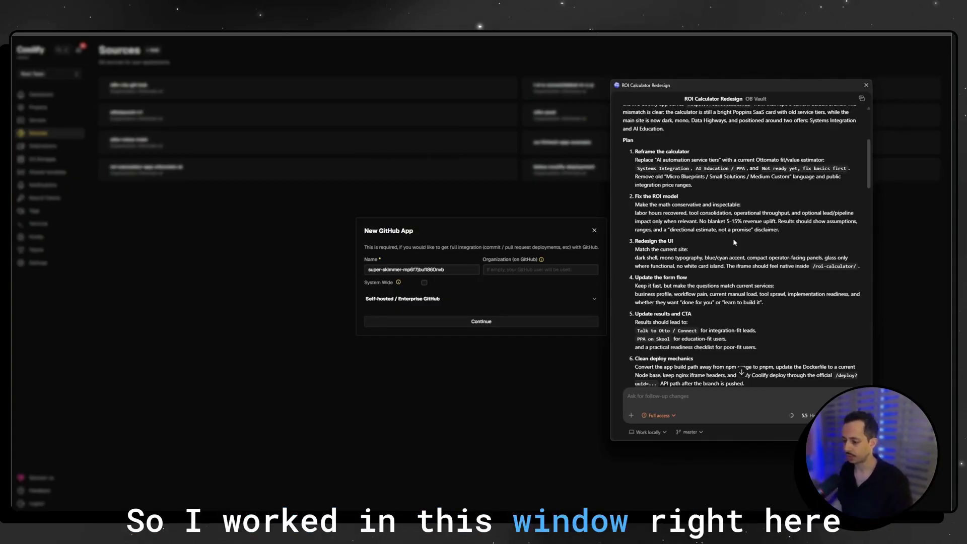
pyautogui.scroll(-5, 659, 305)
pyautogui.scroll(3, 659, 305)
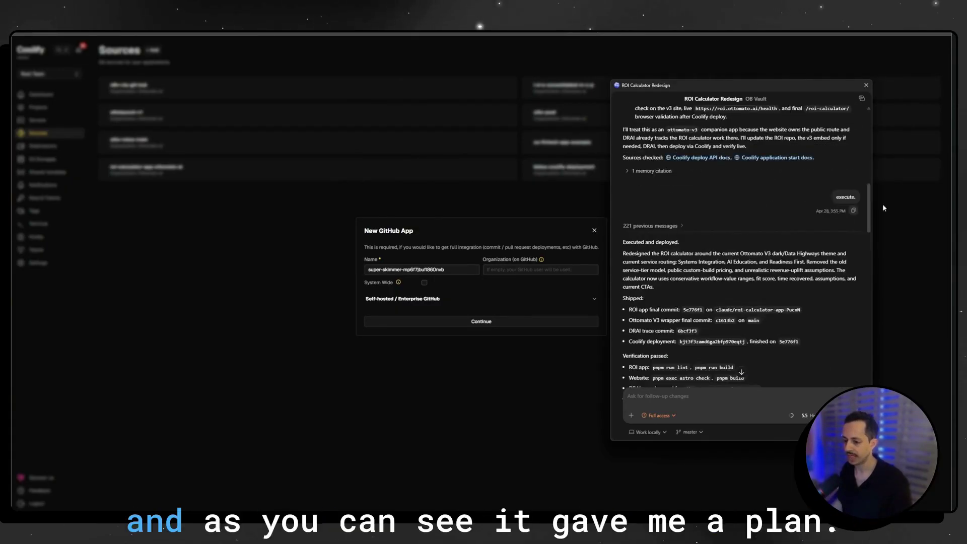
pyautogui.scroll(-6, 734, 192)
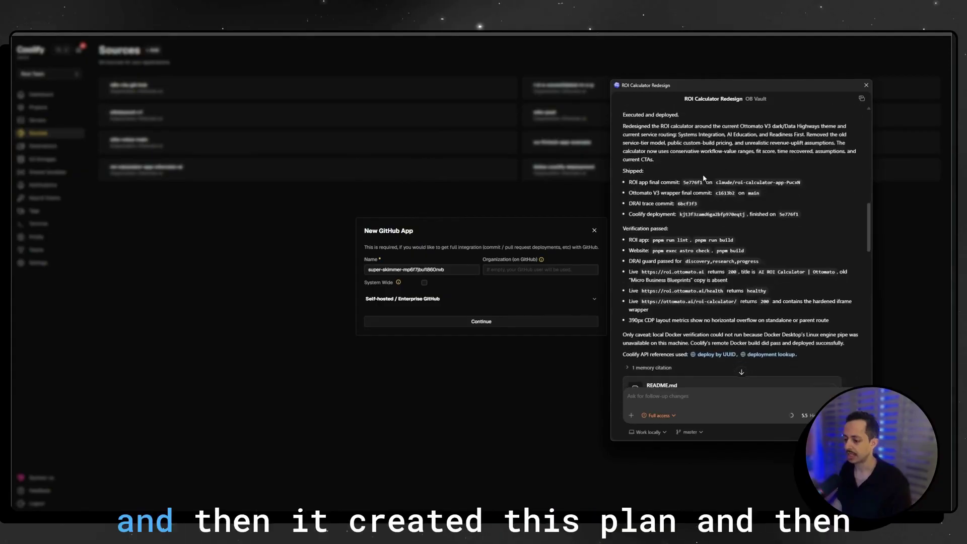
pyautogui.scroll(6, 708, 180)
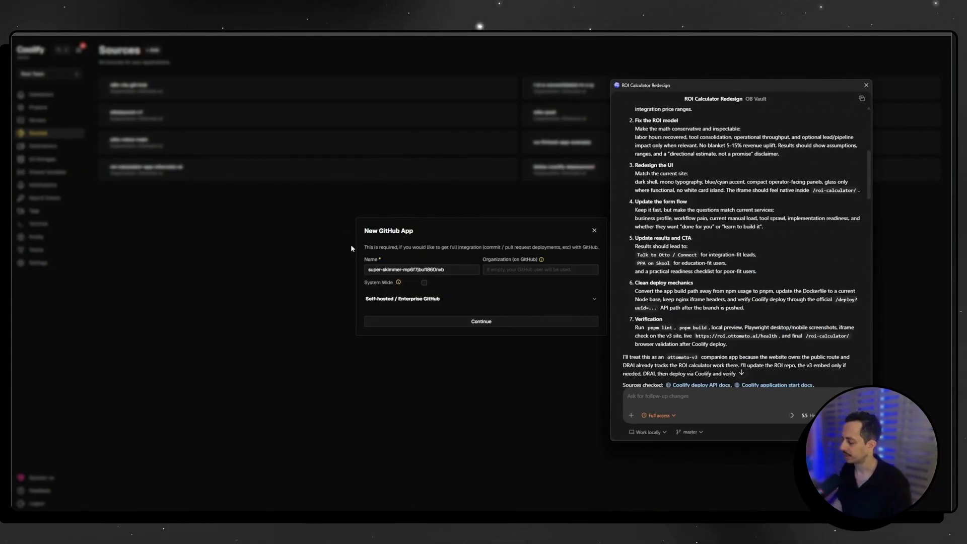
pyautogui.click(512, 235)
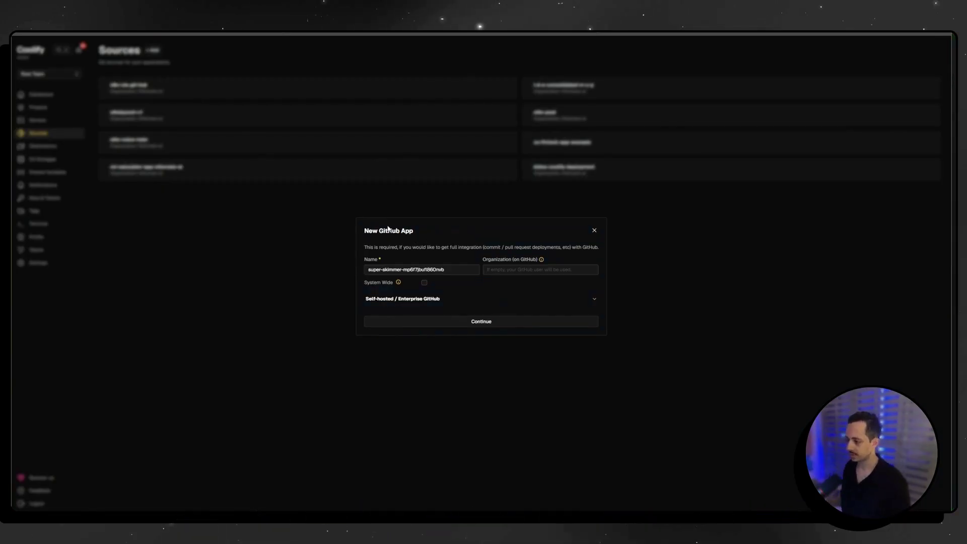
# Name the GitHub App roi-calculator-v2 for organization Ottomato-ai, leaving Self-hosted off, and submit.
pyautogui.tripleClick(446, 269)
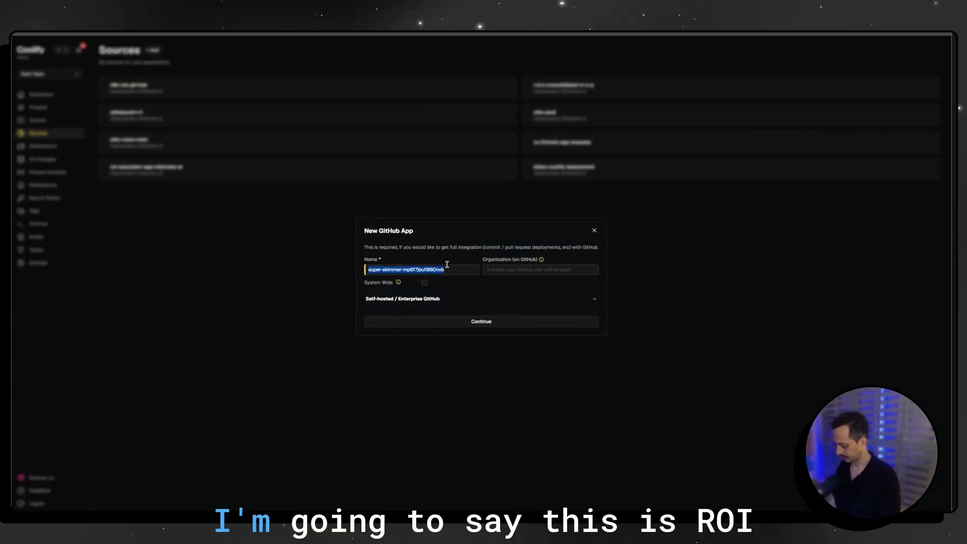
pyautogui.write('roi-calculator-v2')
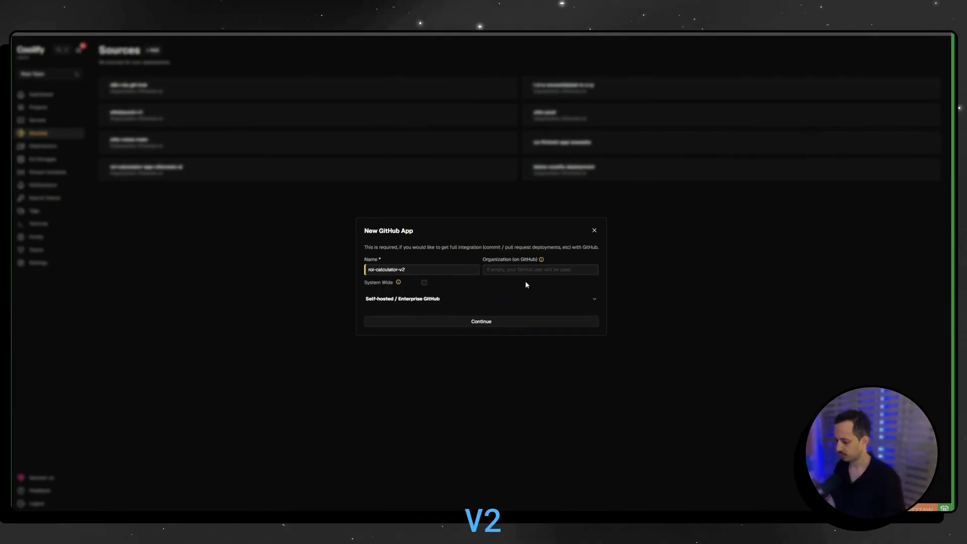
pyautogui.click(500, 272)
pyautogui.write('O')
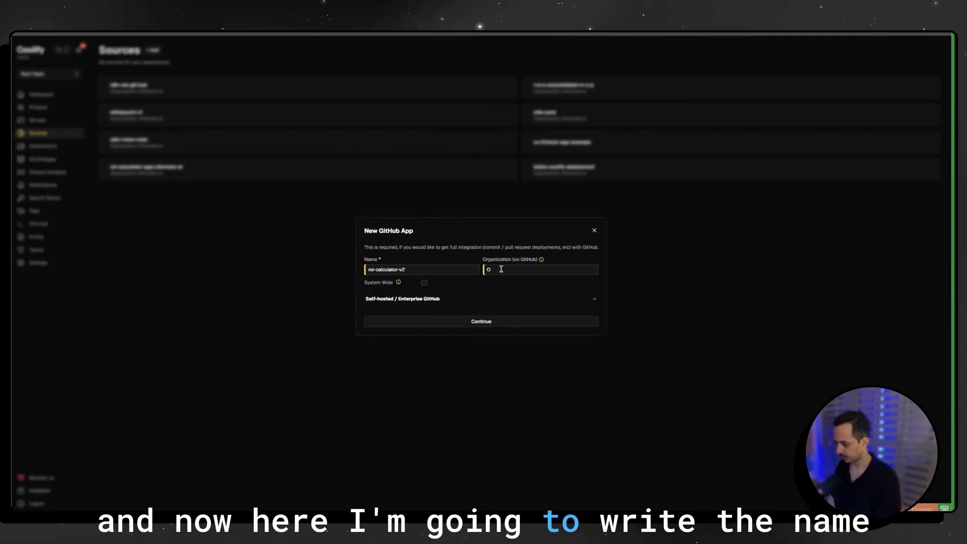
pyautogui.write('ttomato-ai')
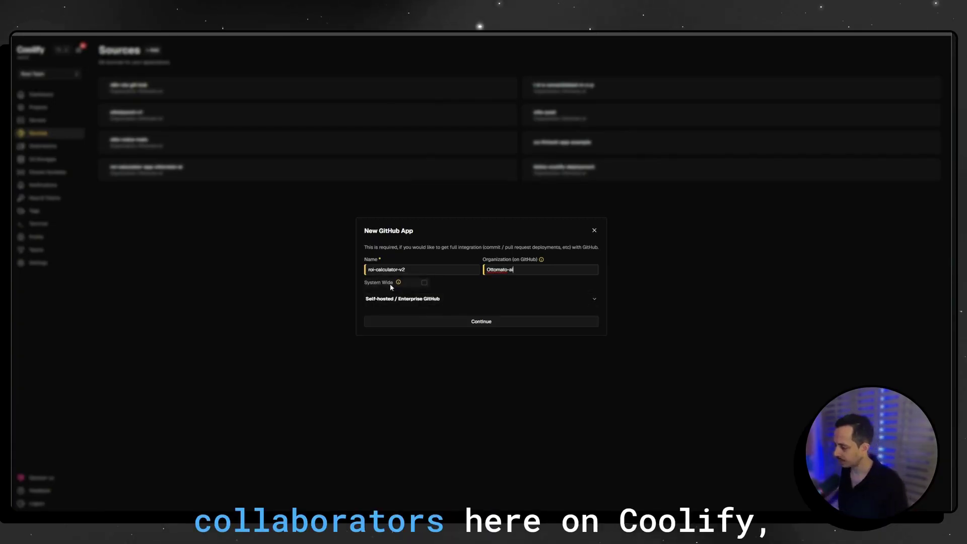
pyautogui.click(595, 298)
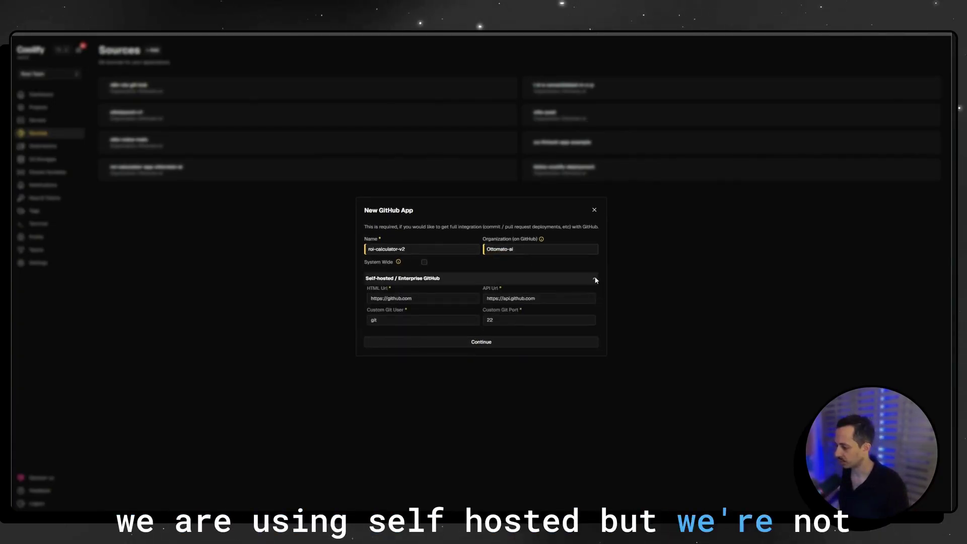
pyautogui.click(595, 280)
pyautogui.click(499, 319)
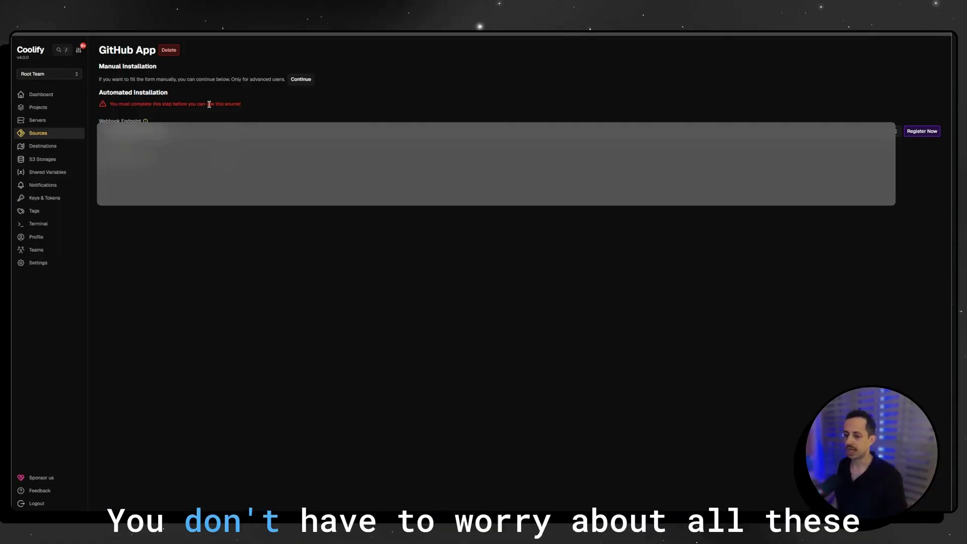
# Register roi-calculator-v2 on GitHub with the default webhook endpoint, verifying access via GitHub Mobile.
pyautogui.click(882, 130)
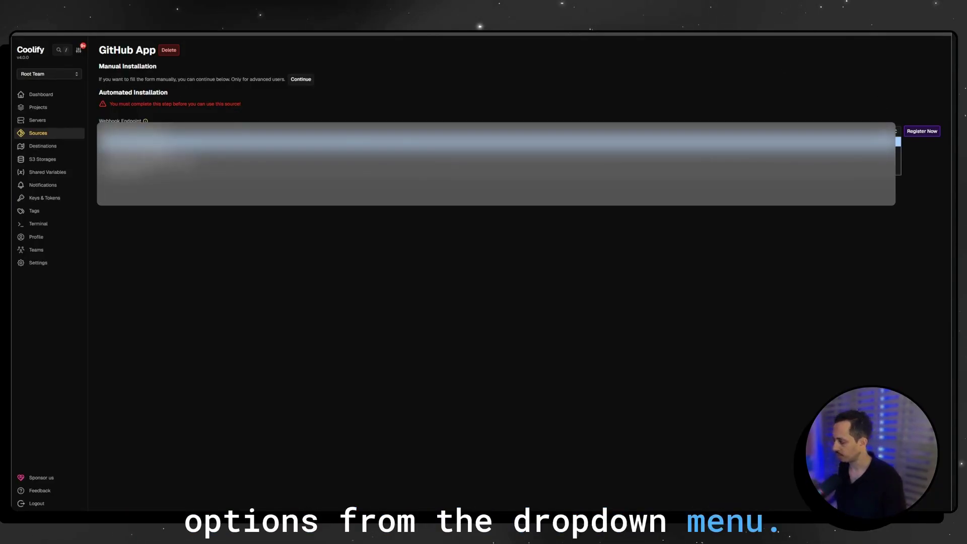
pyautogui.click(878, 91)
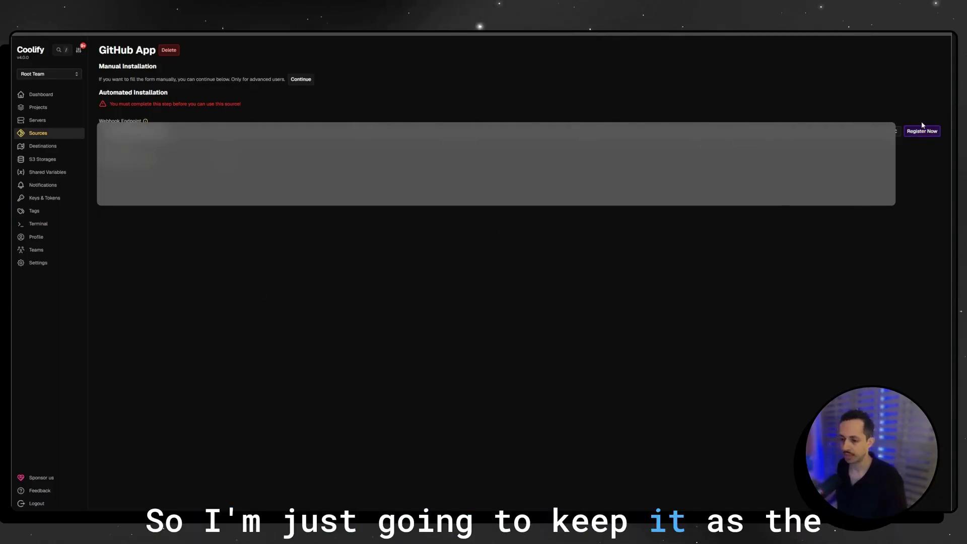
pyautogui.click(934, 132)
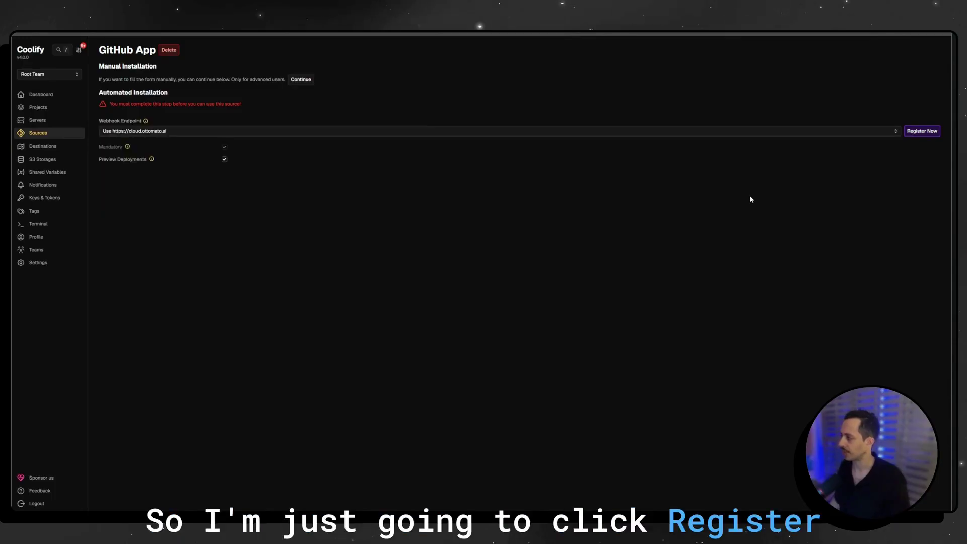
pyautogui.click(476, 135)
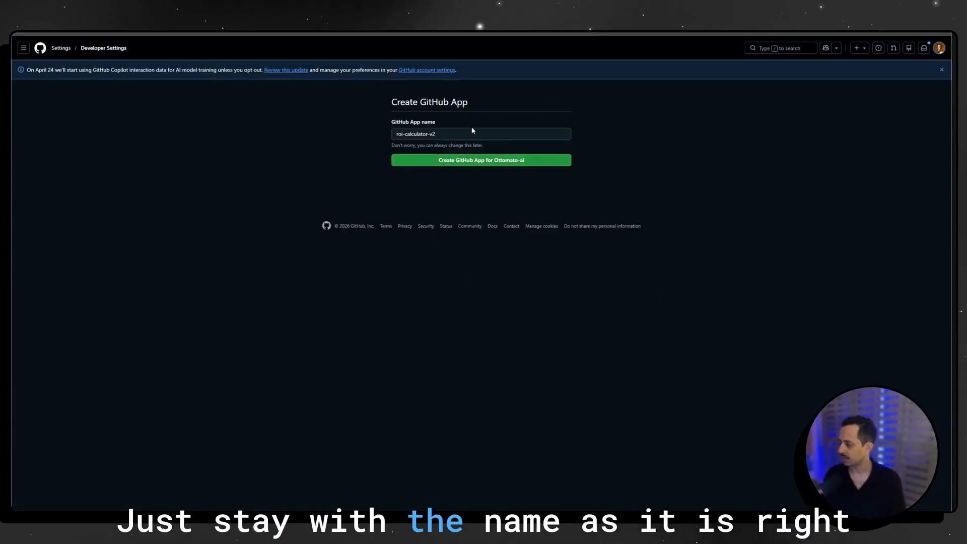
pyautogui.click(465, 161)
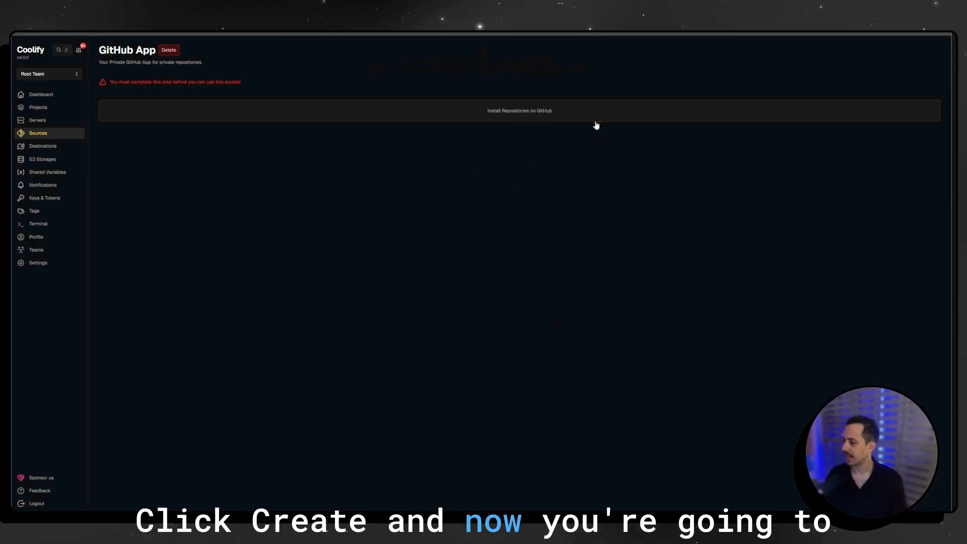
# Install the app on only the Ottomato-ai/ROI-Calculator-App repository.
pyautogui.click(515, 121)
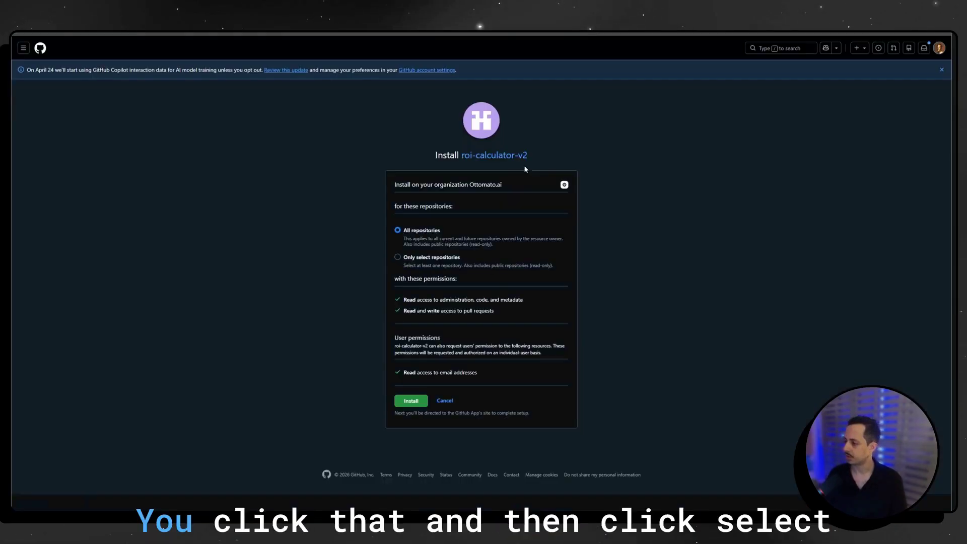
pyautogui.click(424, 259)
pyautogui.click(442, 277)
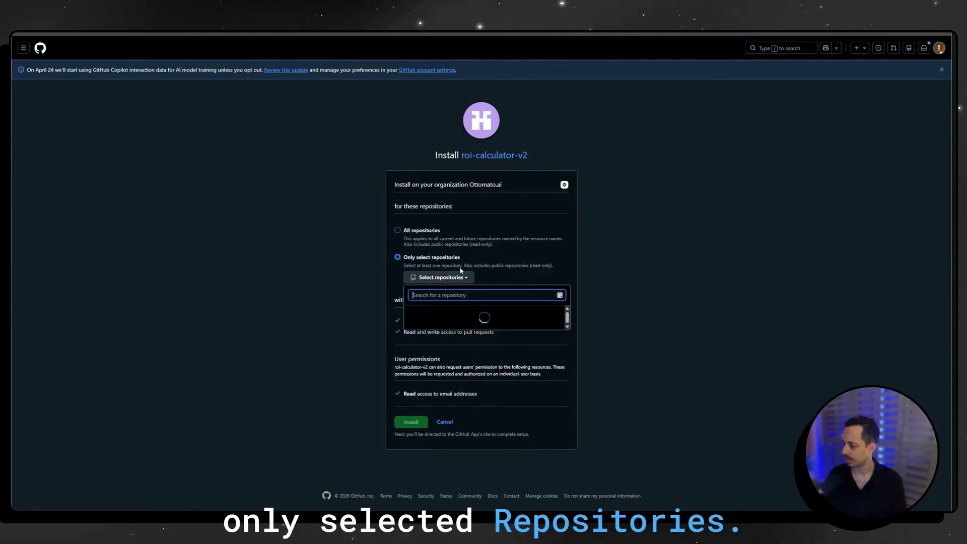
pyautogui.press('Escape')
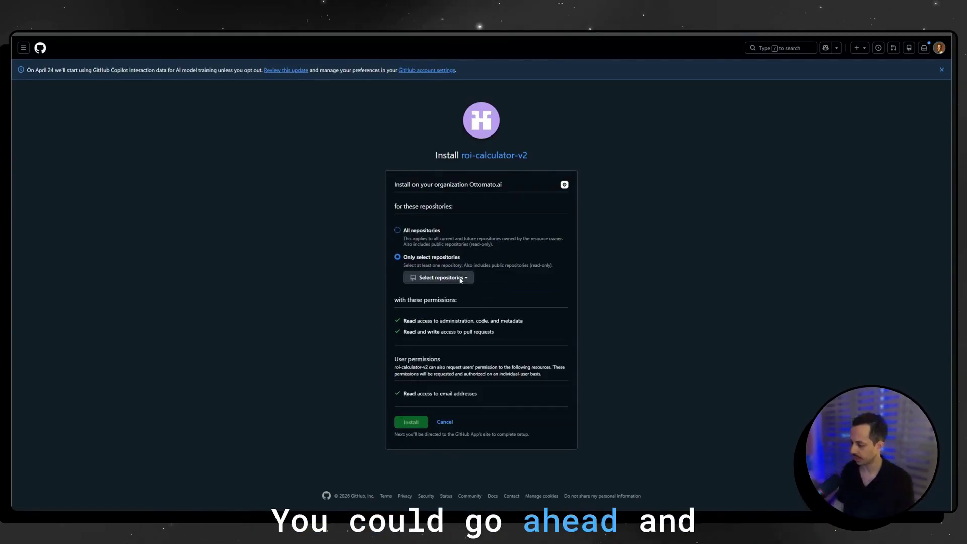
pyautogui.click(461, 278)
pyautogui.write('roi')
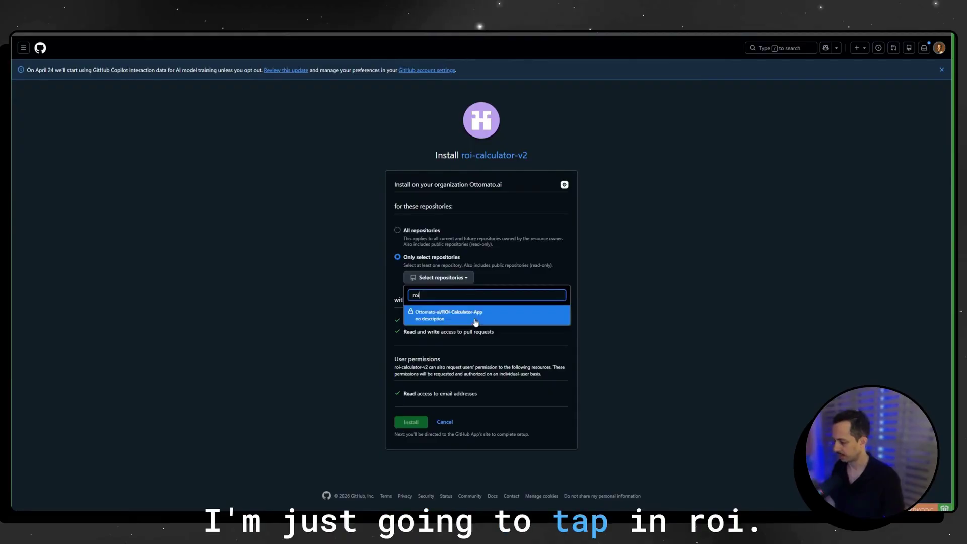
pyautogui.click(476, 317)
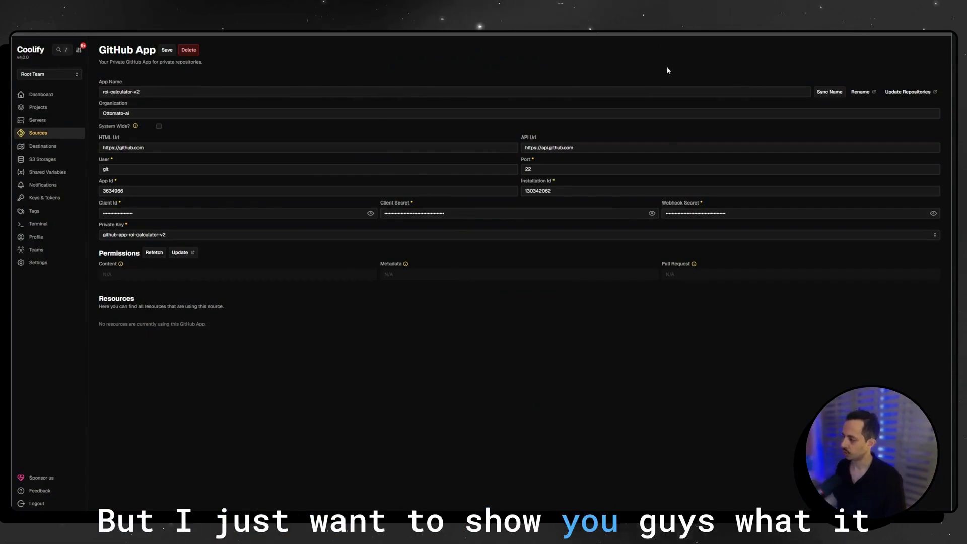
# Save the roi-calculator-v2 GitHub App and create a new project named 'ROI Calc Webinar'.
pyautogui.click(162, 52)
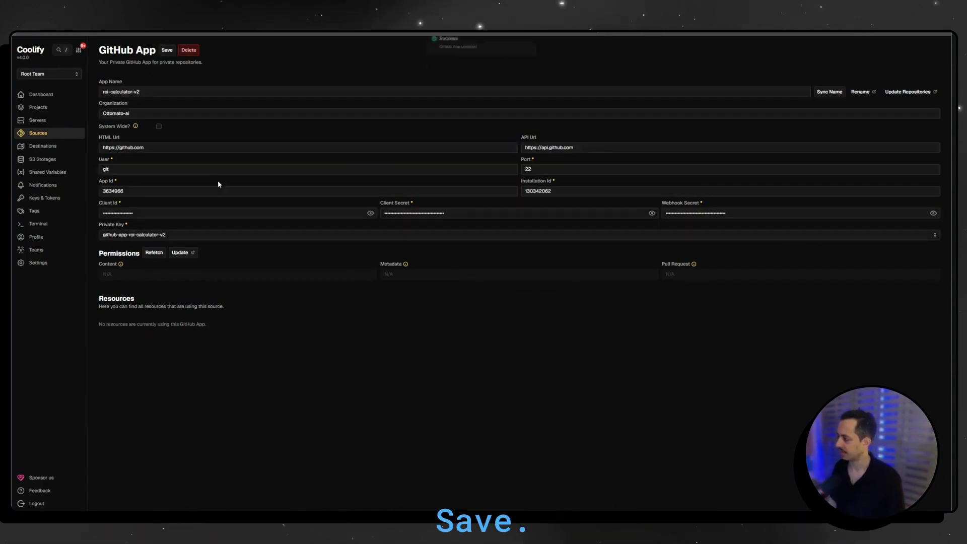
pyautogui.click(38, 133)
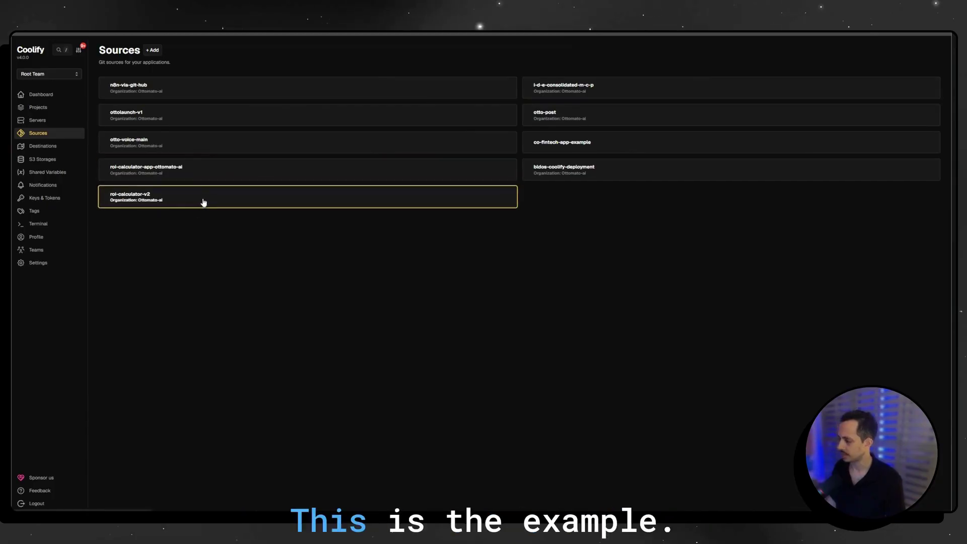
pyautogui.click(58, 109)
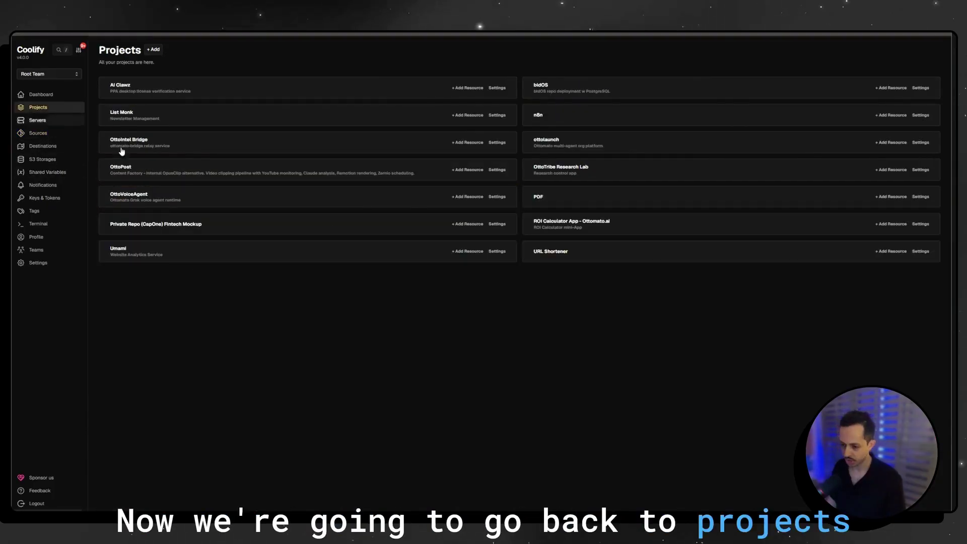
pyautogui.click(154, 50)
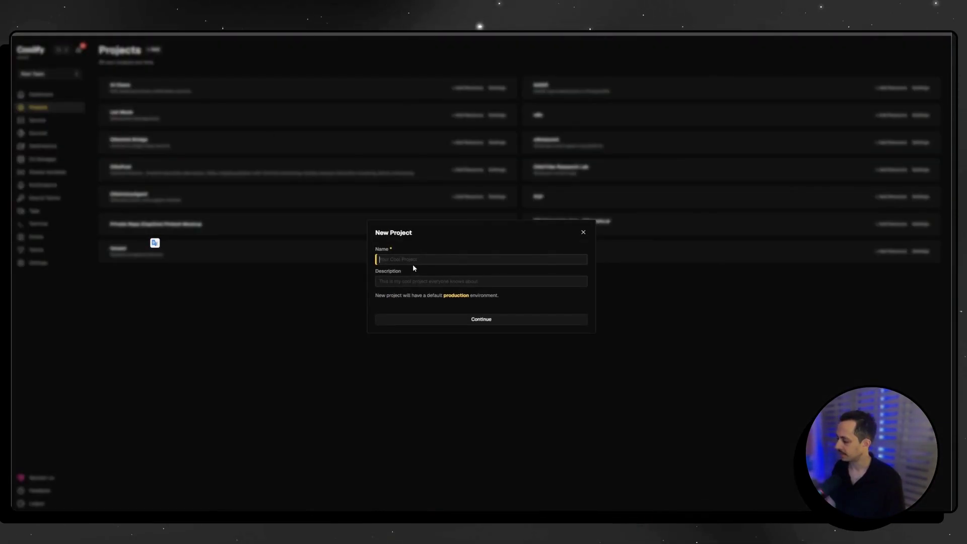
pyautogui.write('ROI')
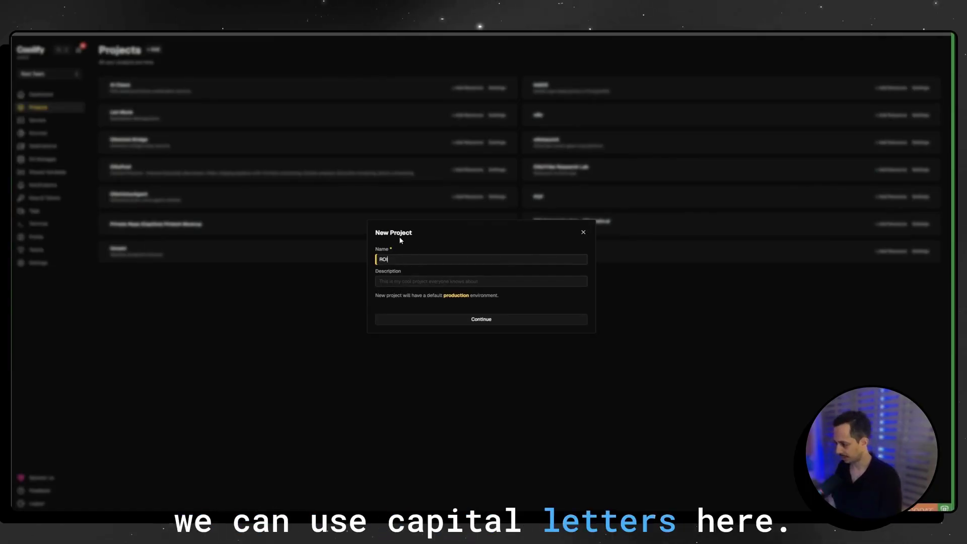
pyautogui.write(' Calc')
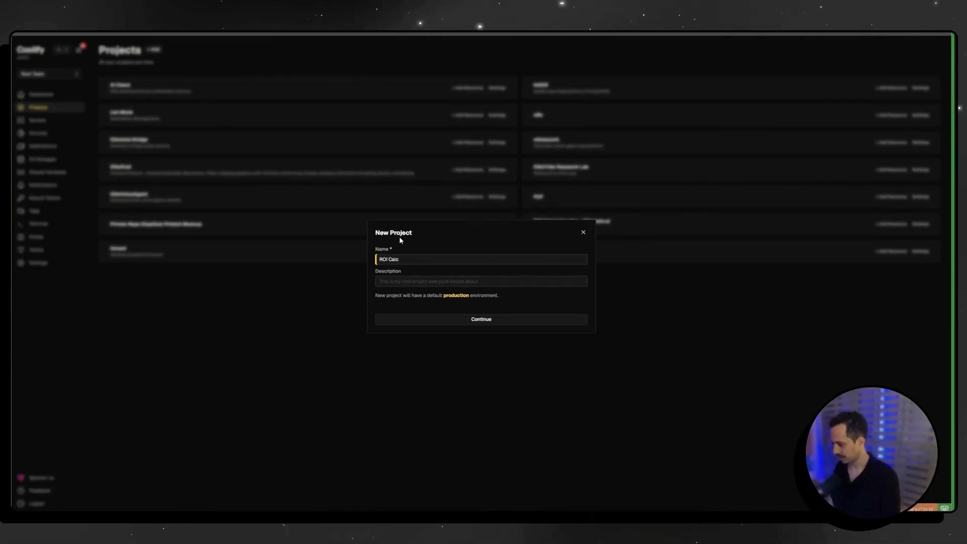
pyautogui.write(' Webinar')
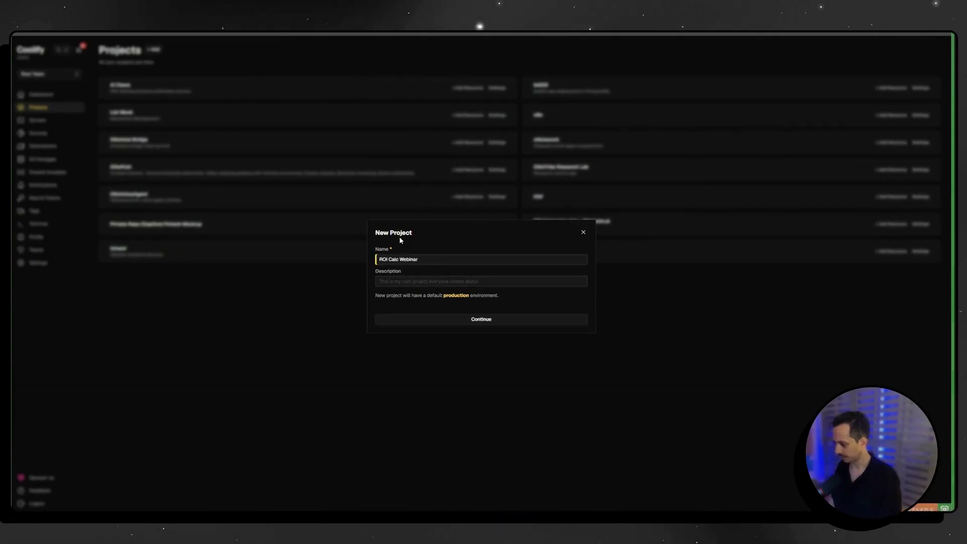
pyautogui.press('Return')
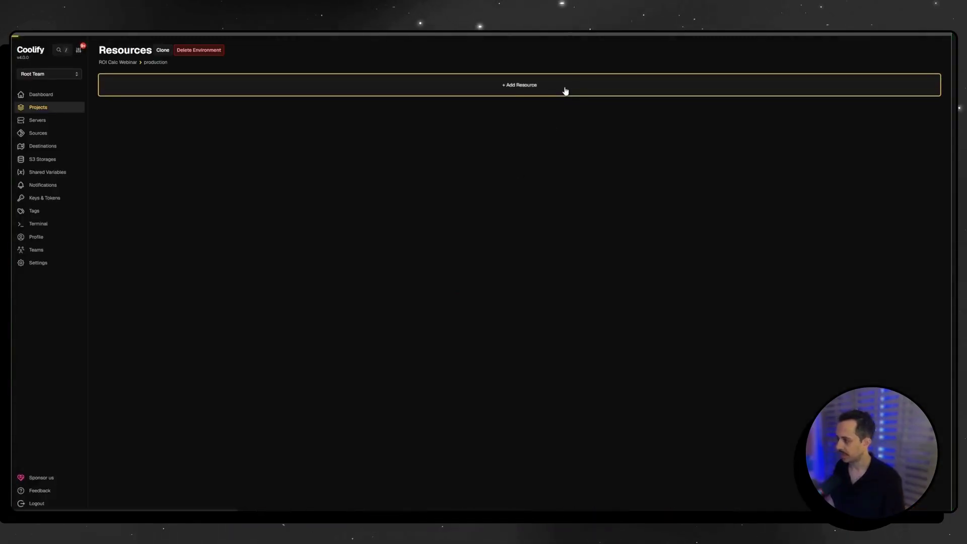
# Add a private-repo resource via GitHub App on the standalone Docker network, using roi-calculator-v2 as source.
pyautogui.click(564, 90)
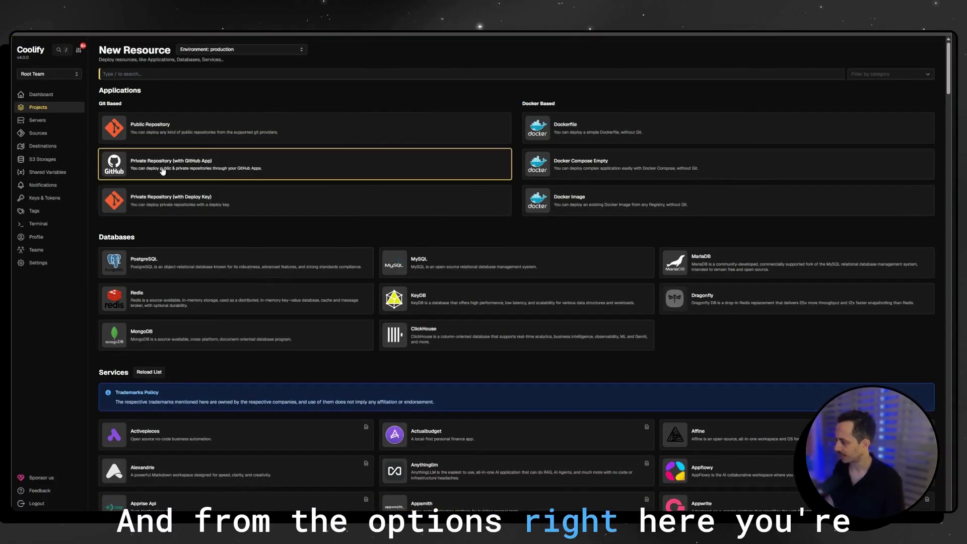
pyautogui.click(247, 160)
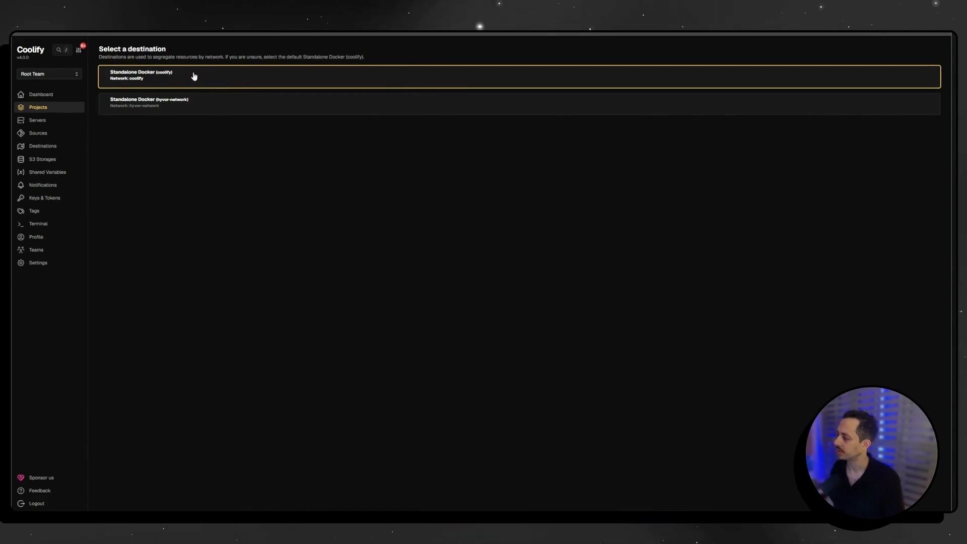
pyautogui.click(224, 75)
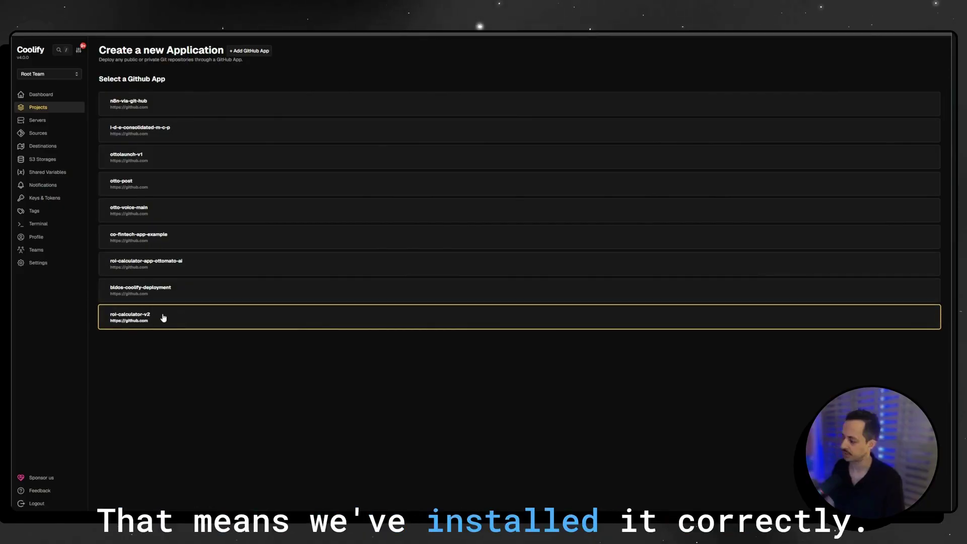
pyautogui.click(163, 317)
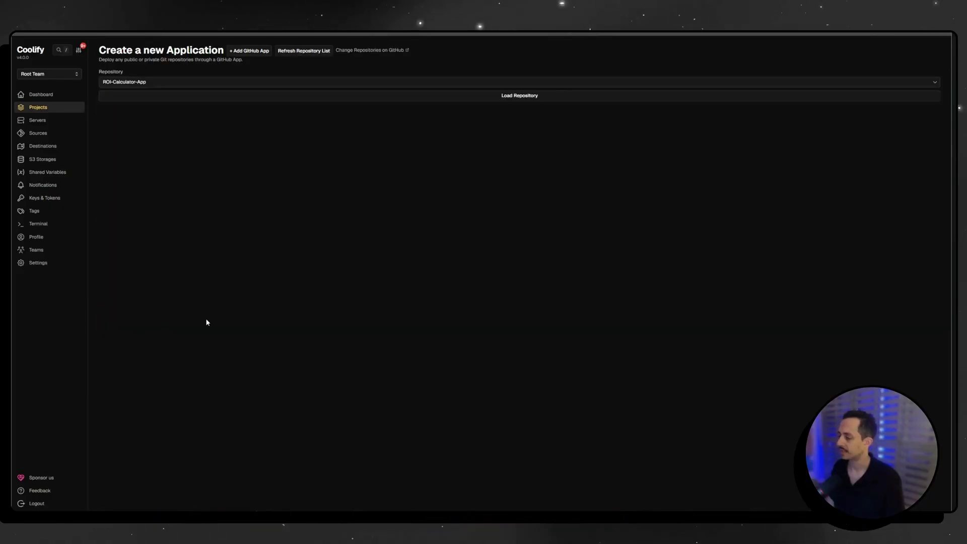
# Load the ROI-Calculator-App repository, choose the Dockerfile build pack with base directory /, and continue.
pyautogui.click(509, 99)
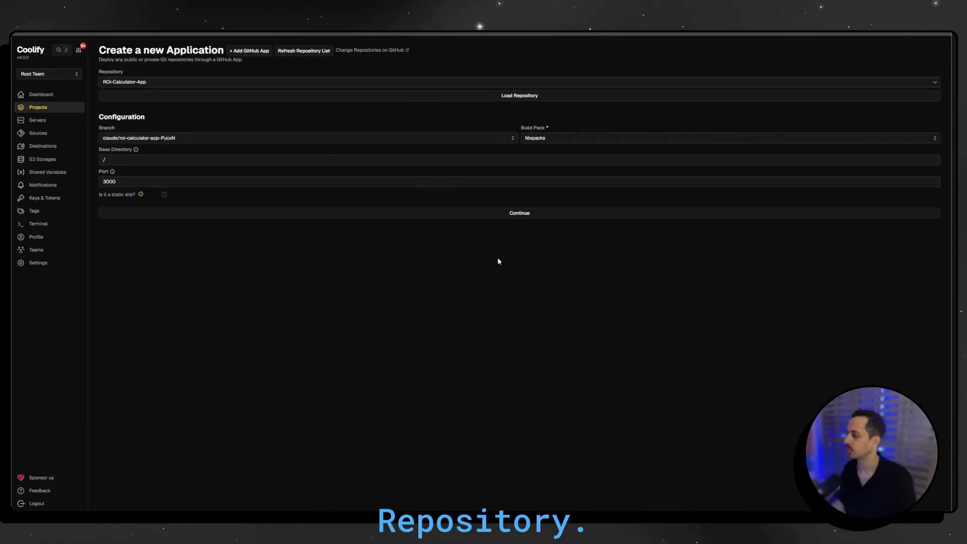
pyautogui.click(583, 140)
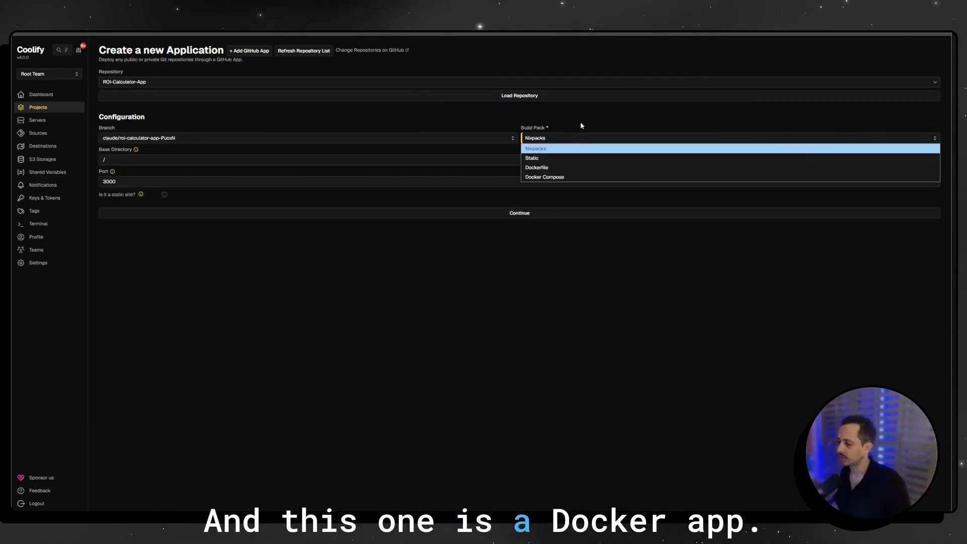
pyautogui.click(582, 120)
pyautogui.click(552, 136)
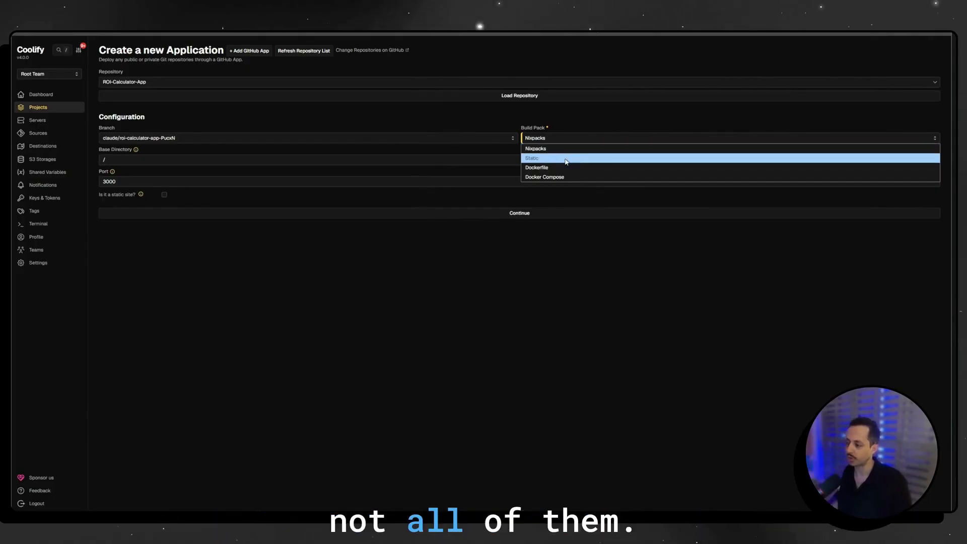
pyautogui.click(554, 148)
pyautogui.click(602, 138)
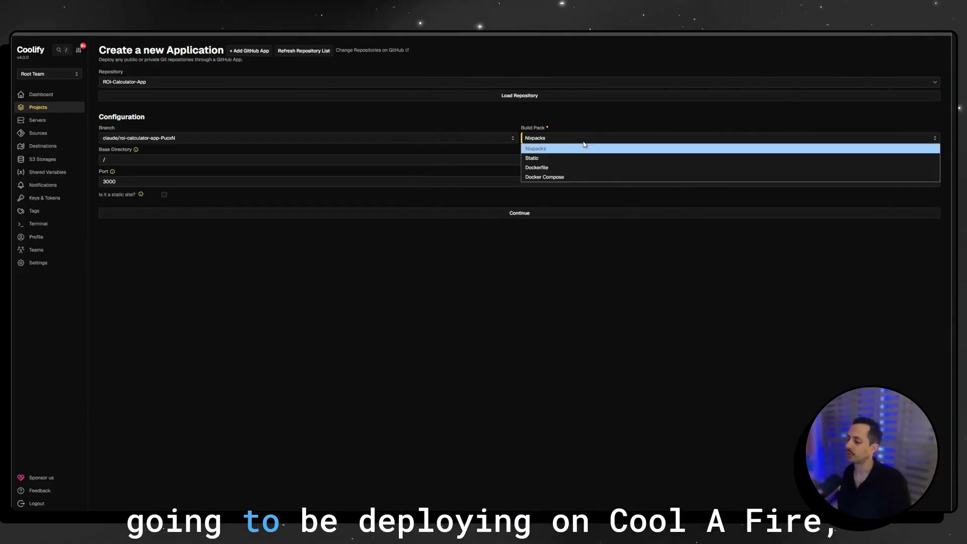
pyautogui.click(575, 168)
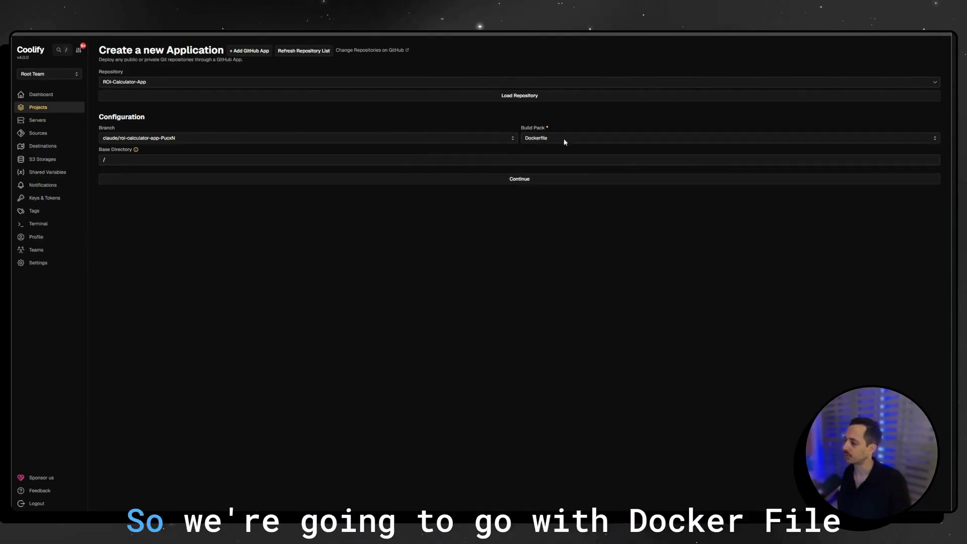
pyautogui.click(190, 160)
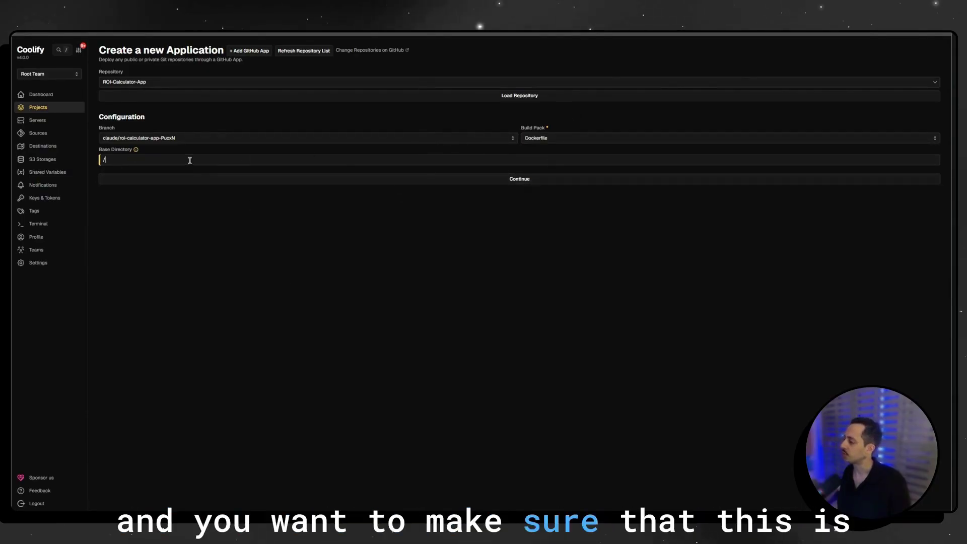
pyautogui.click(446, 181)
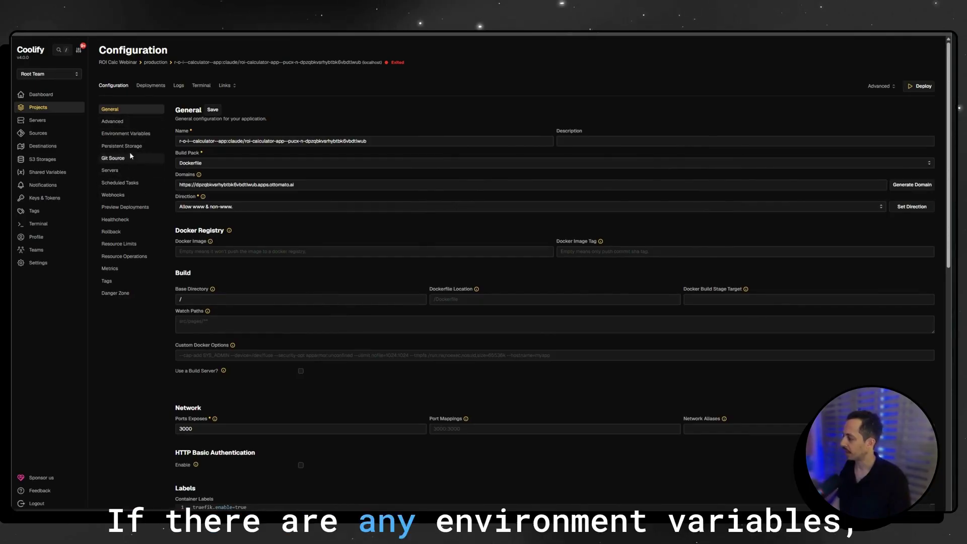
# Switch environment variables to Developer view, enter a sample ENV_SECRET line, then delete it, leaving them empty.
pyautogui.click(132, 135)
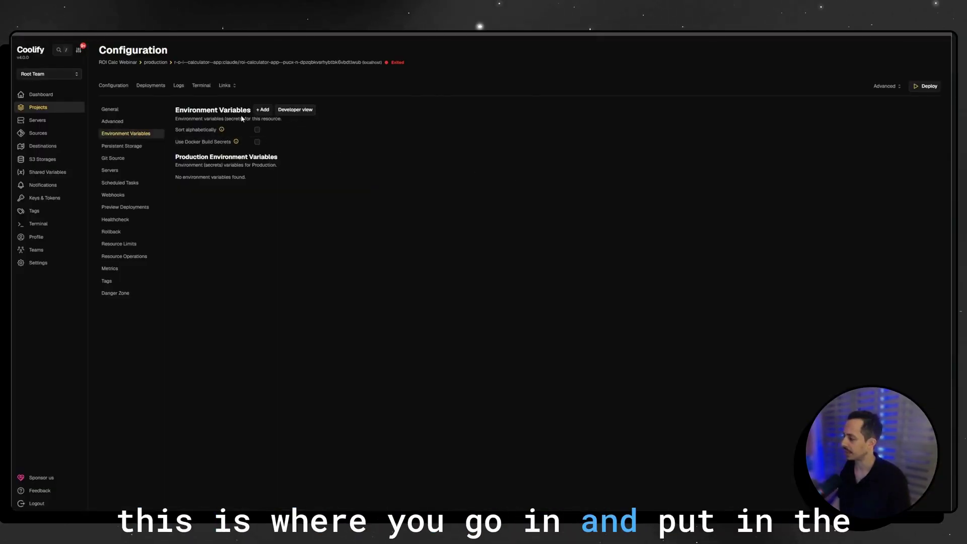
pyautogui.click(297, 112)
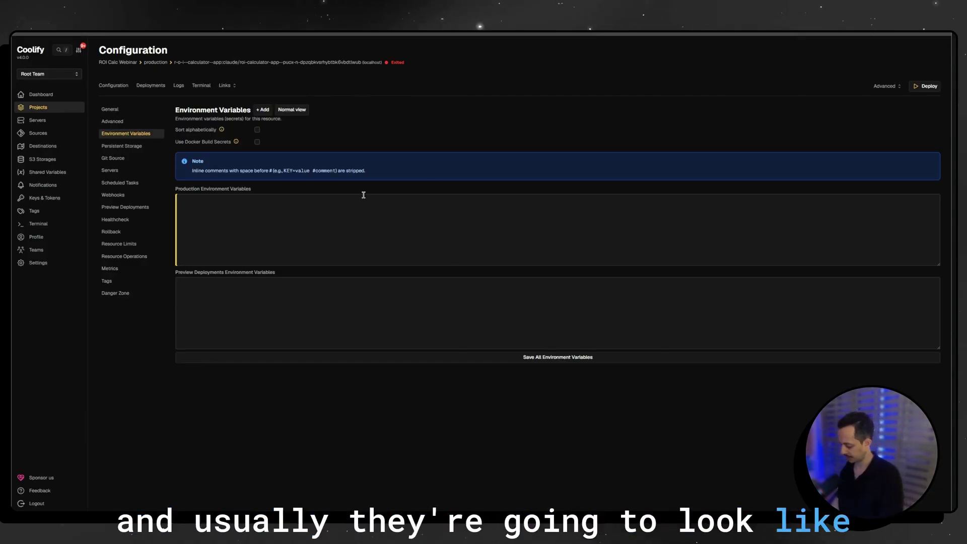
pyautogui.write('ENV_SECRE')
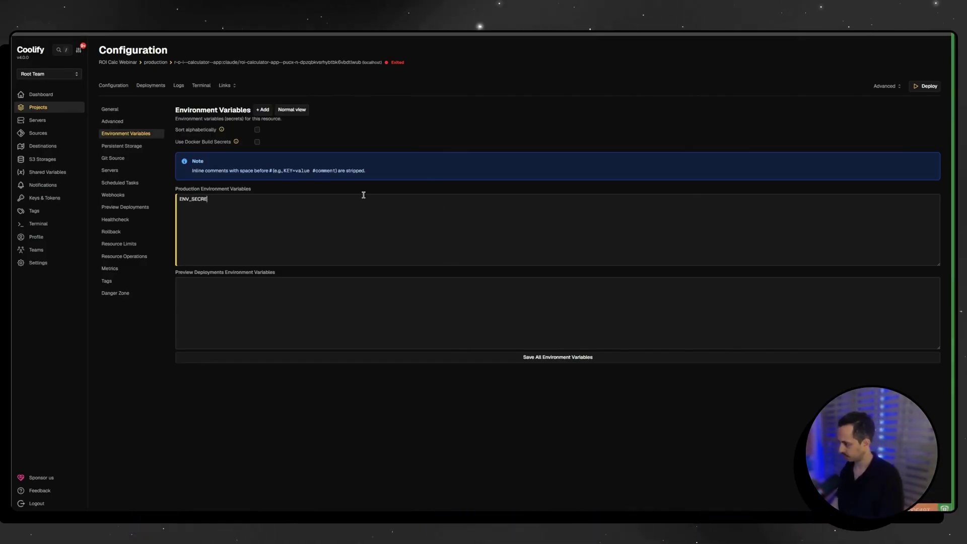
pyautogui.write('T=fojikhfg')
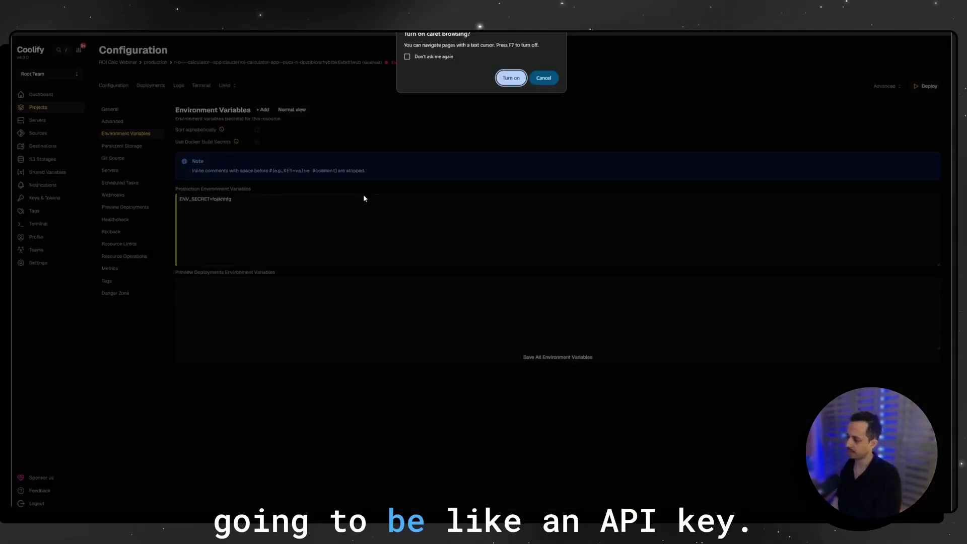
pyautogui.click(543, 78)
pyautogui.write('5')
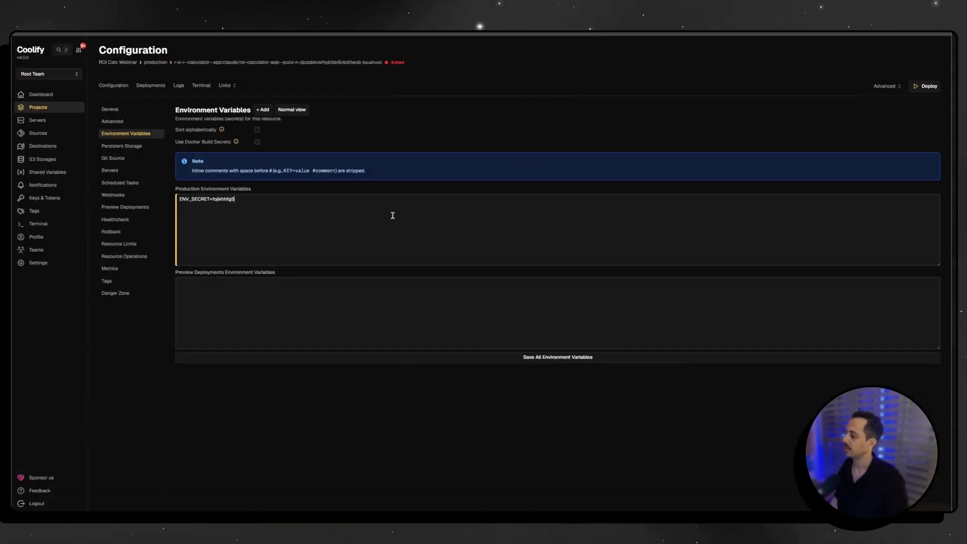
pyautogui.write('3445')
pyautogui.hotkey('ctrl', 'a')
pyautogui.press('BackSpace')
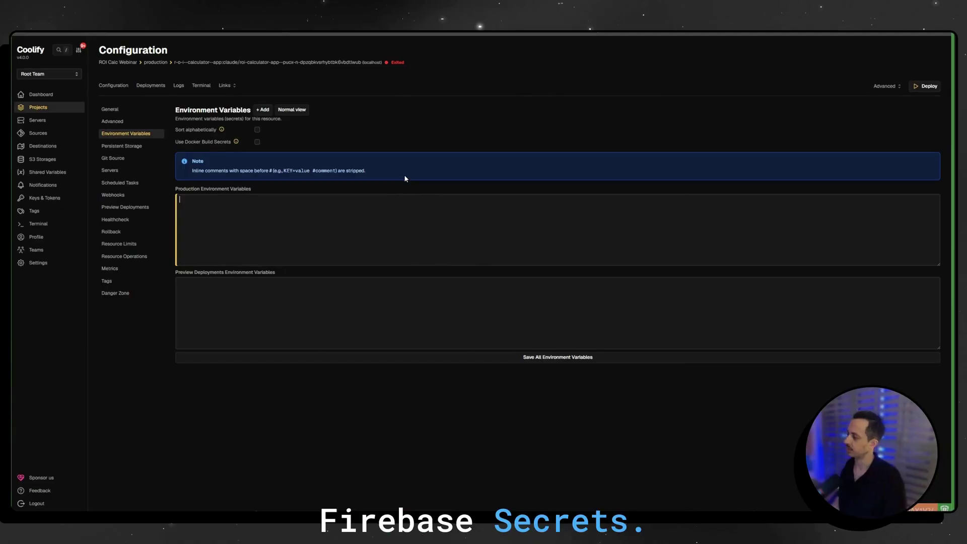
pyautogui.click(393, 137)
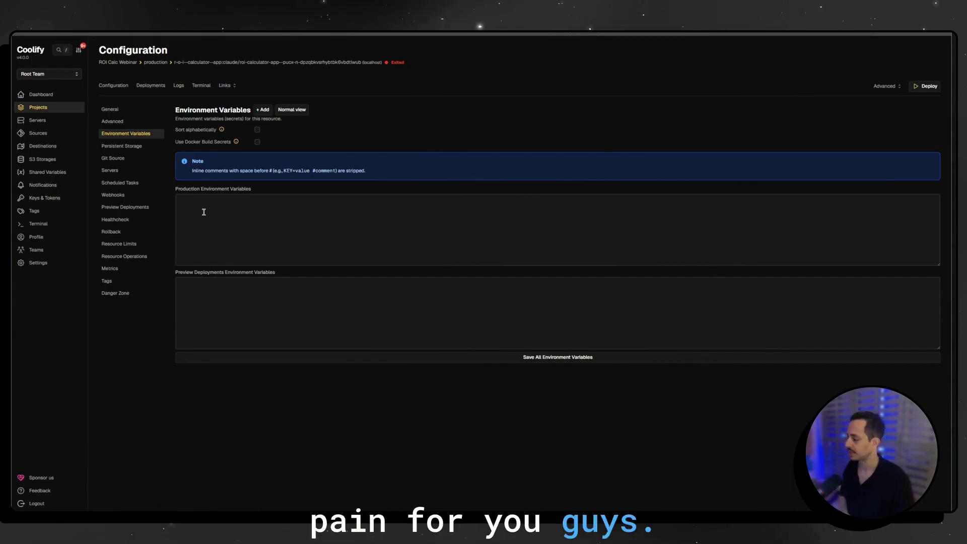
# Review the app's General domain URL and www redirect options unchanged, then go back to Projects.
pyautogui.click(117, 110)
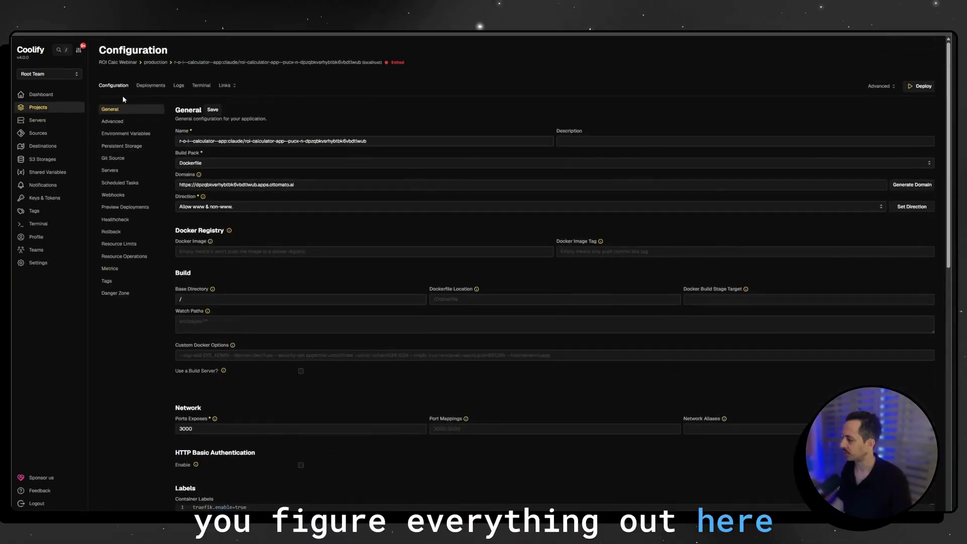
pyautogui.click(246, 206)
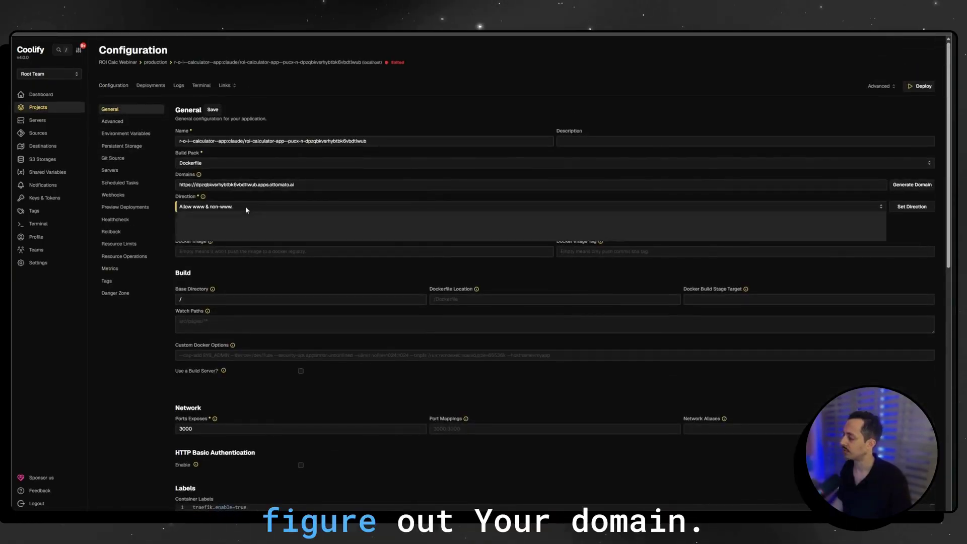
pyautogui.click(246, 193)
pyautogui.tripleClick(265, 185)
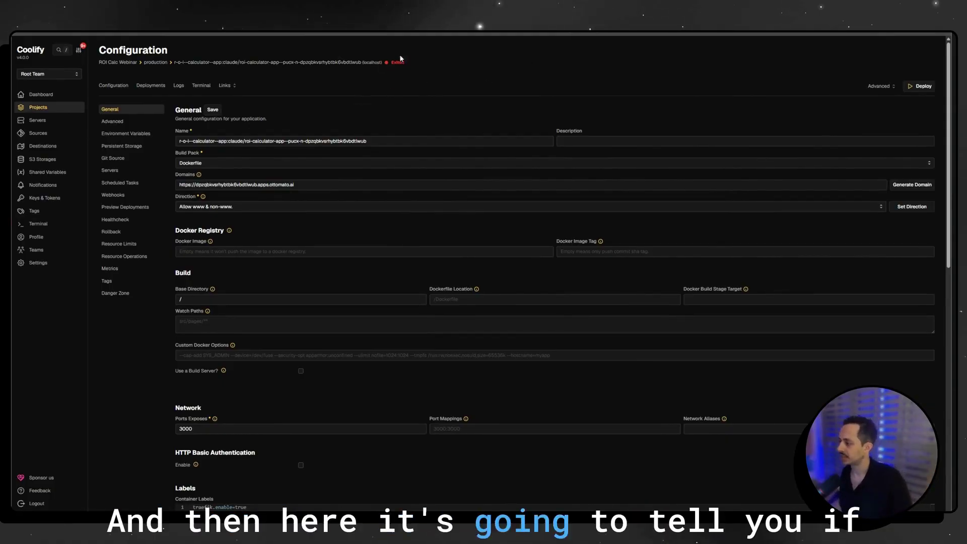
pyautogui.click(58, 106)
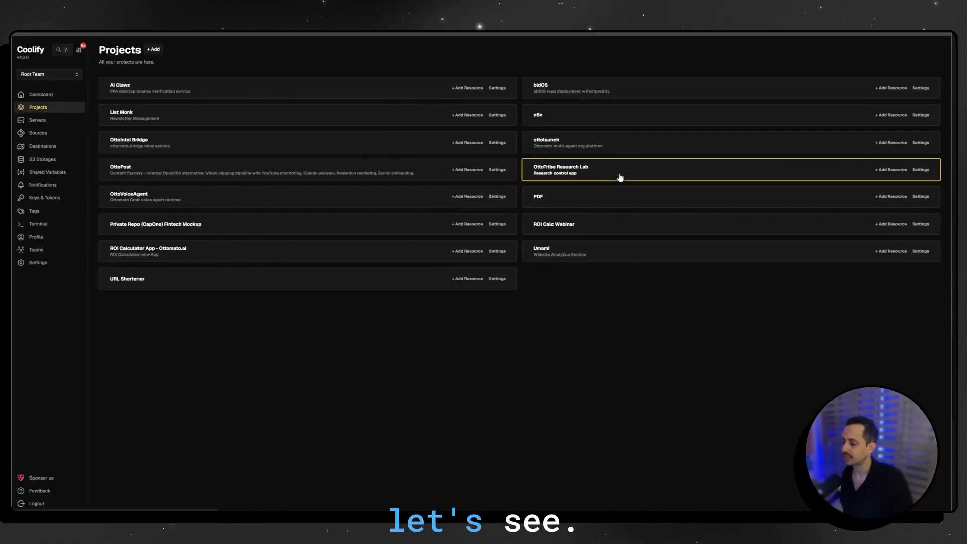
# Reveal the live link of the otto-voice-agent app in OttoVoiceAgent and open a new browser window.
pyautogui.click(228, 195)
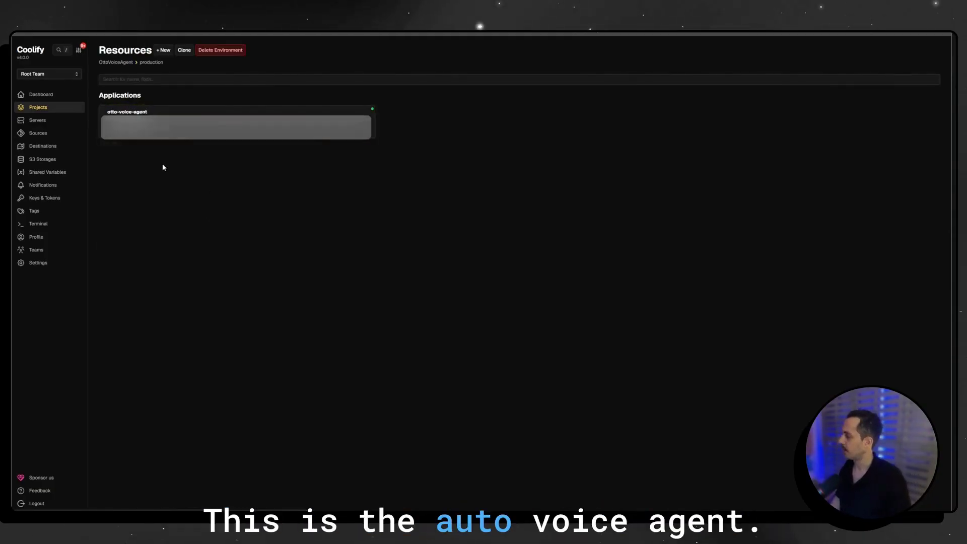
pyautogui.click(251, 126)
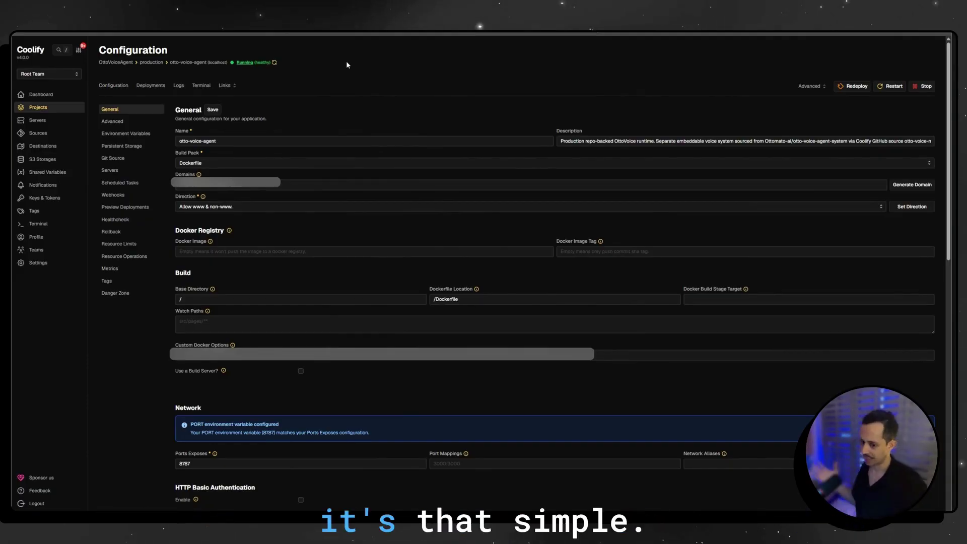
pyautogui.click(225, 86)
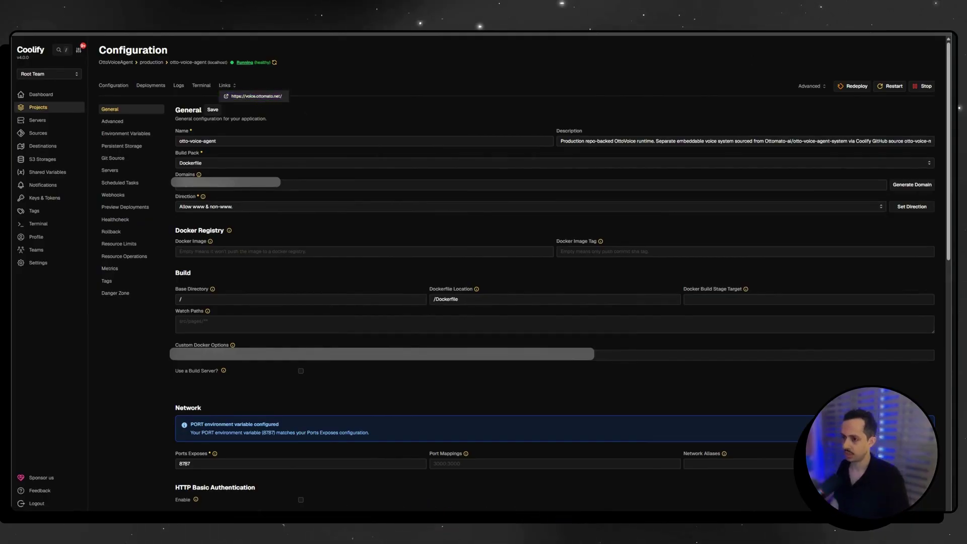
pyautogui.hotkey('ctrl', 'n')
# Load the Ottomato website and check the voice agent panel's language options, keeping English.
pyautogui.write('ottomato')
pyautogui.press('Return')
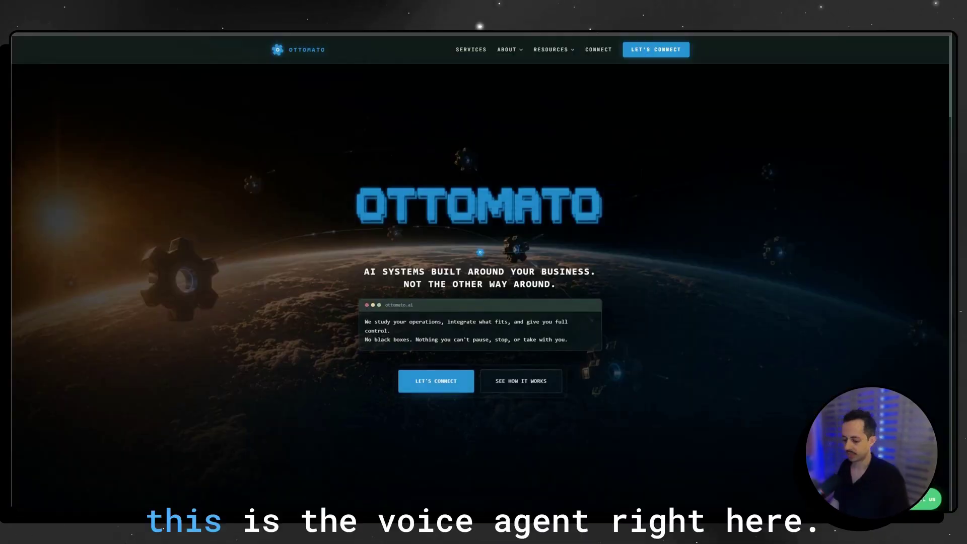
pyautogui.click(921, 501)
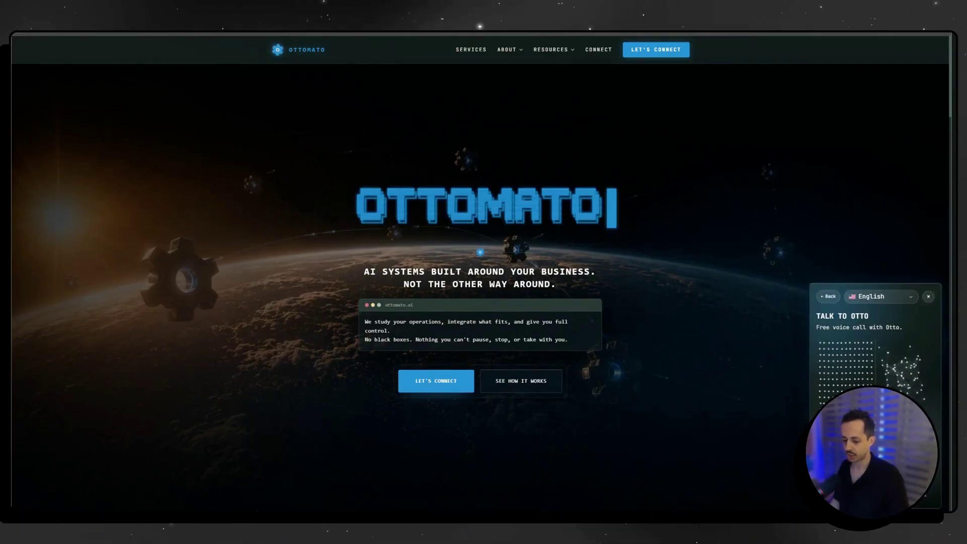
pyautogui.click(882, 296)
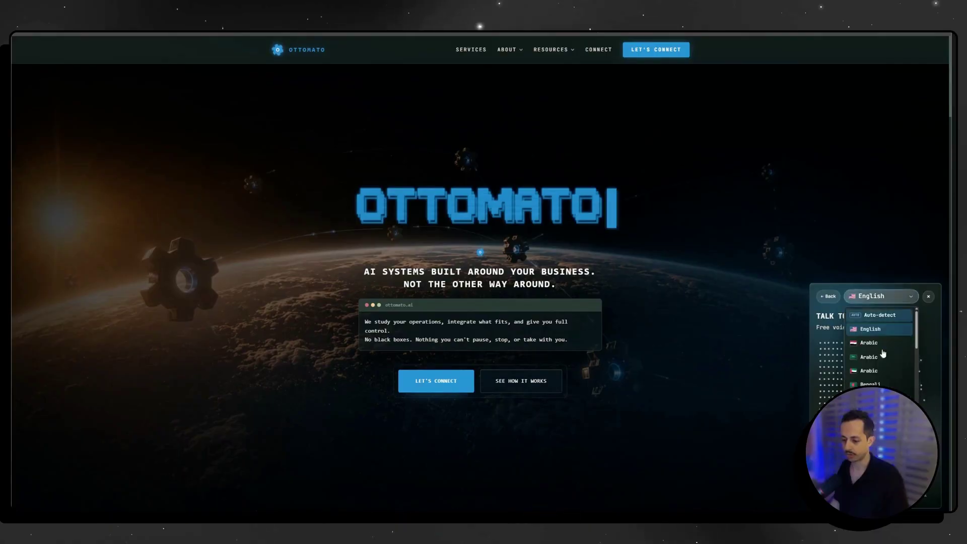
pyautogui.click(887, 298)
pyautogui.click(888, 299)
pyautogui.click(898, 189)
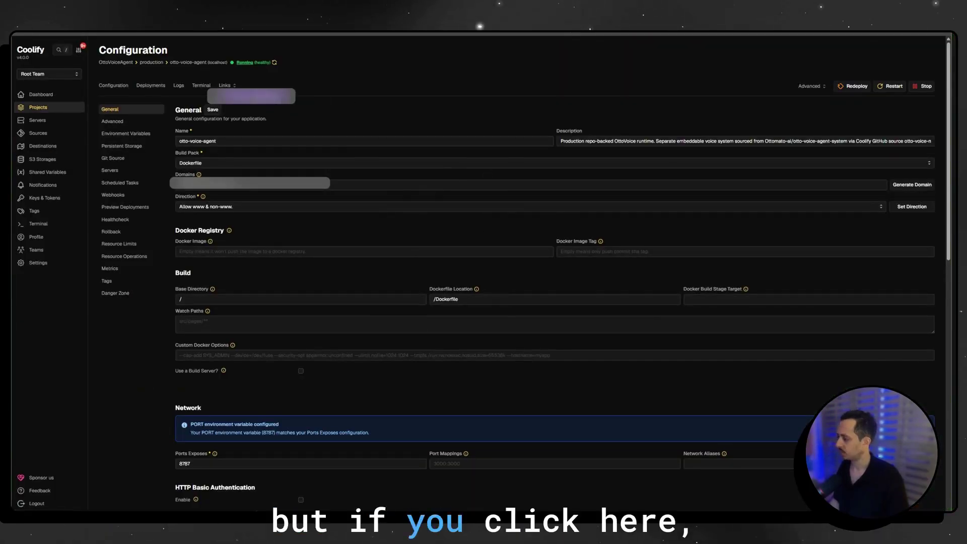
# Open the ROI Calculator page from Resources and choose Scaled Operation as the operation type.
pyautogui.click(262, 96)
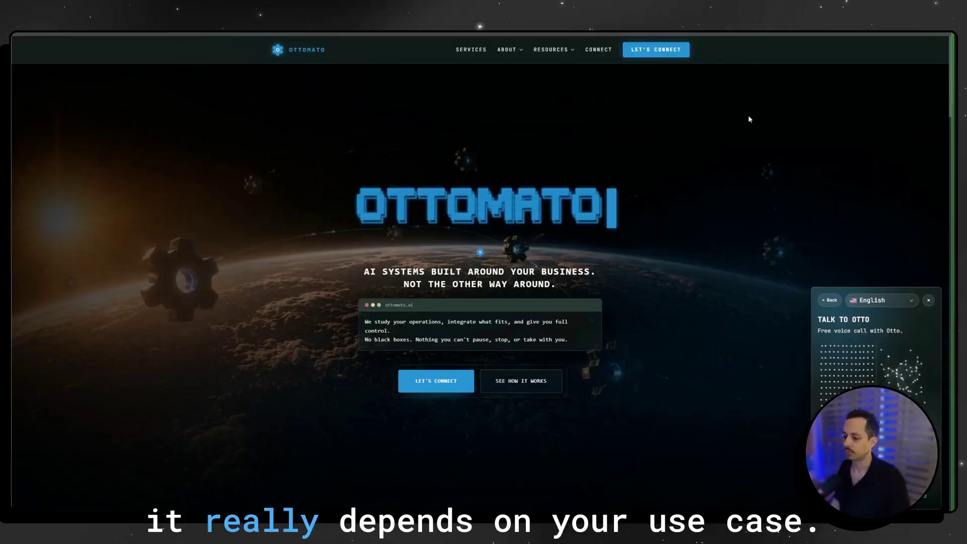
pyautogui.moveTo(551, 48)
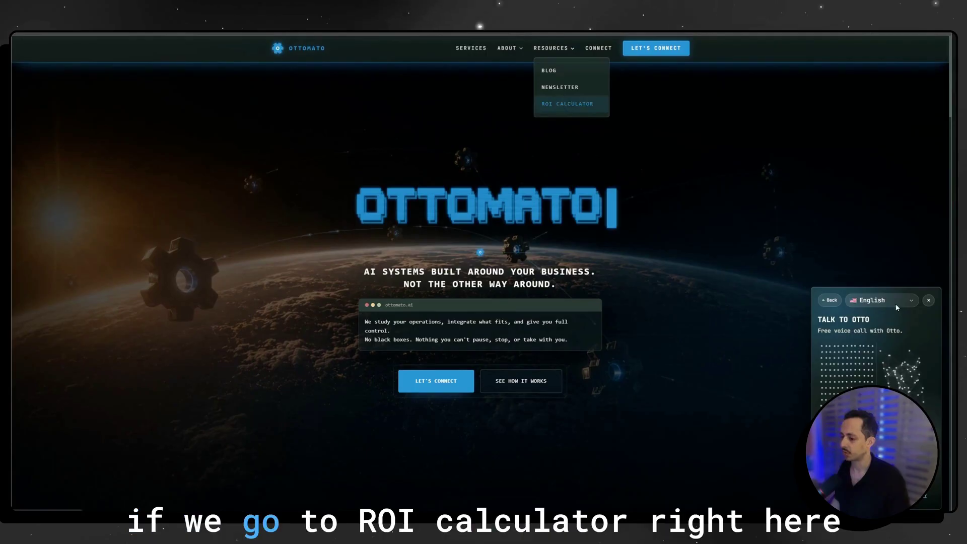
pyautogui.click(562, 104)
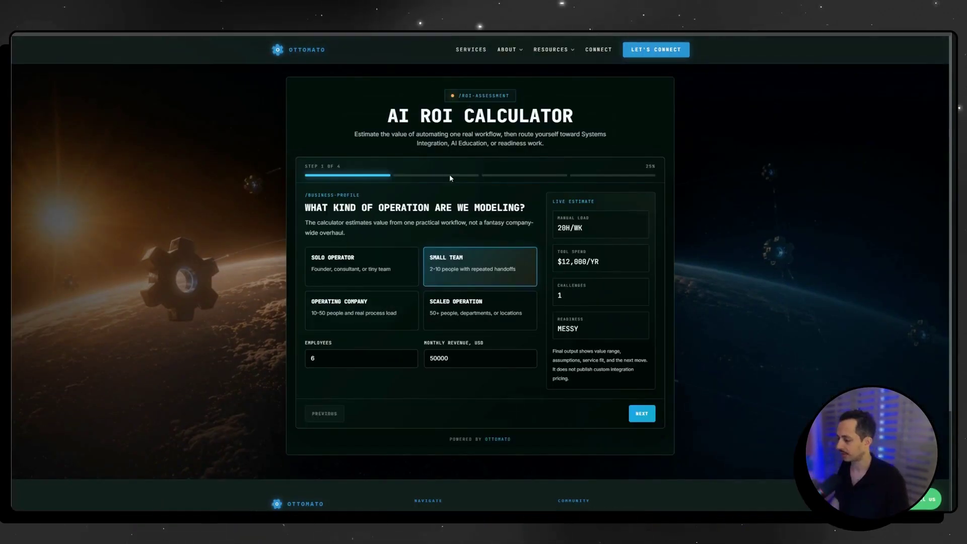
pyautogui.click(367, 315)
pyautogui.click(462, 311)
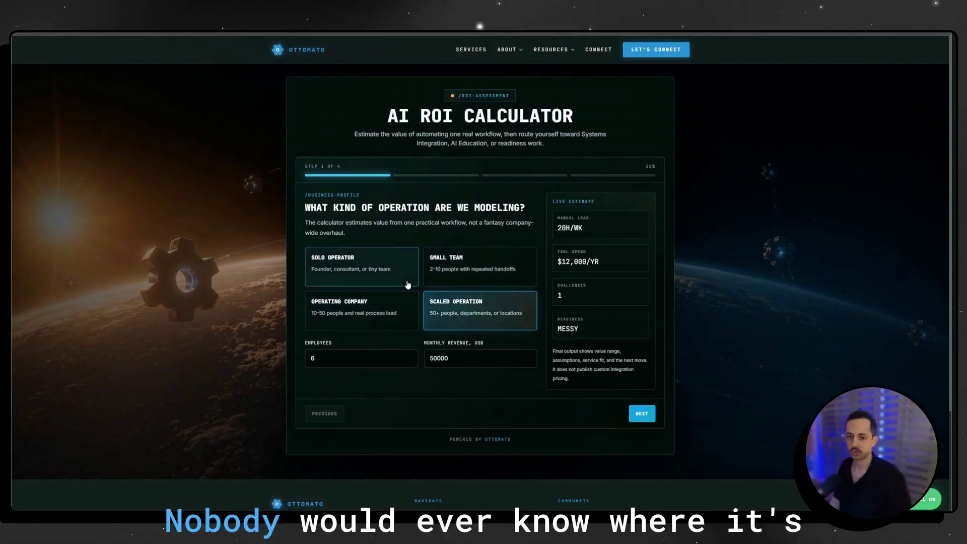